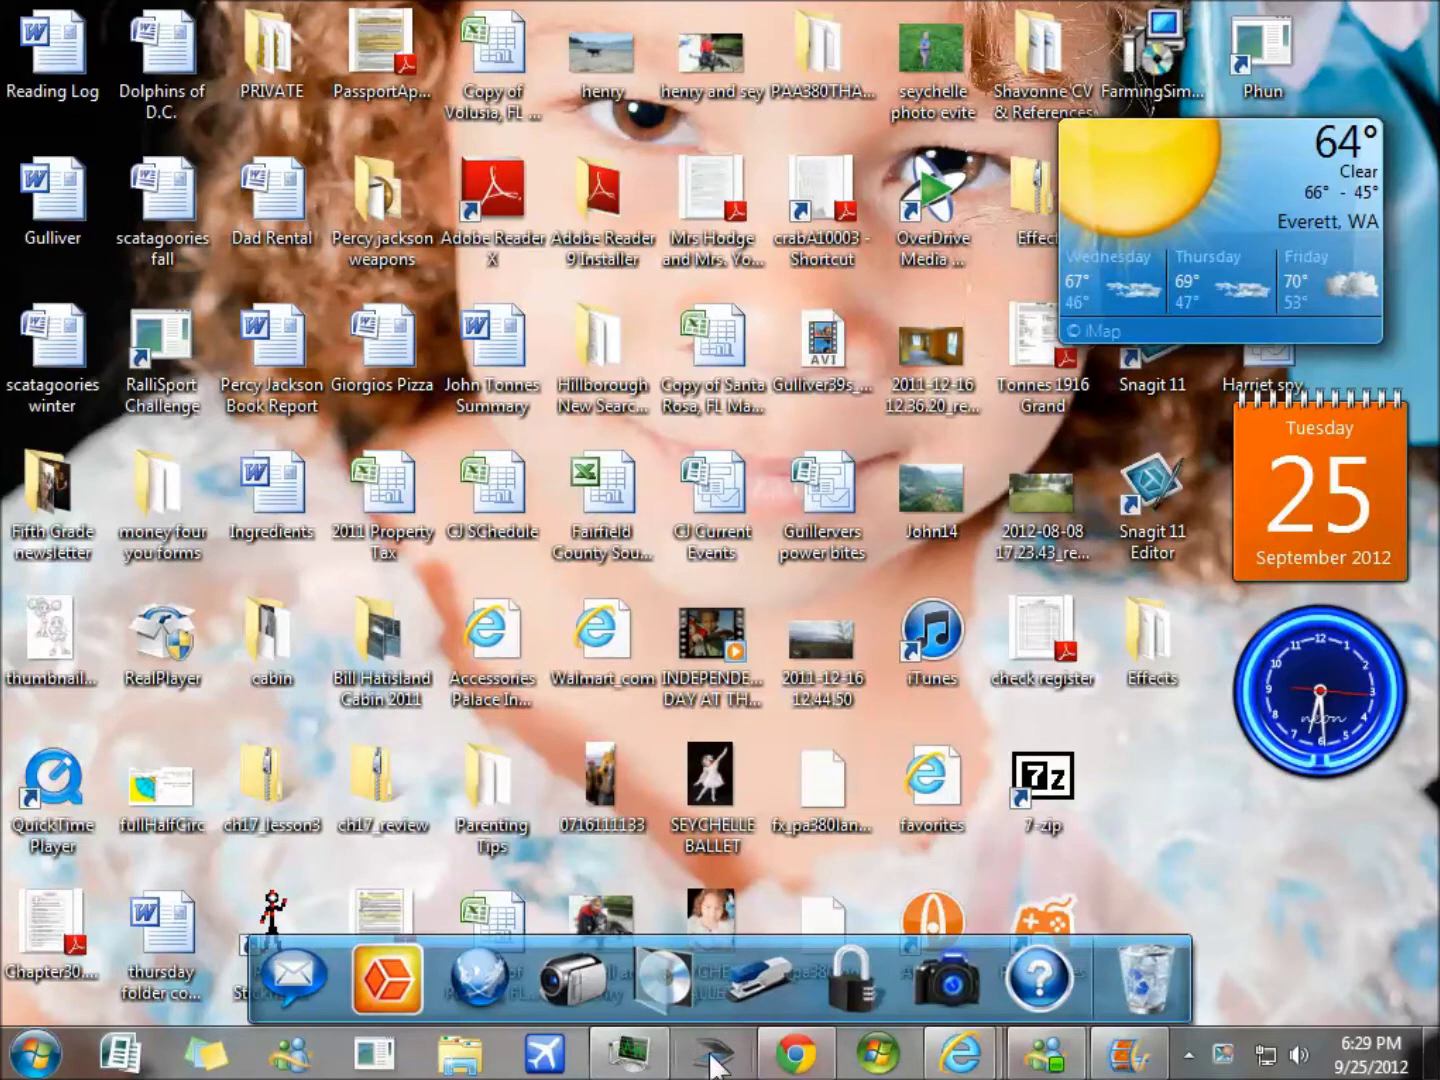
Step: Launch Chrome, close Babylon Search, and open the Simviation home page from a new tab
left_click(796, 1054)
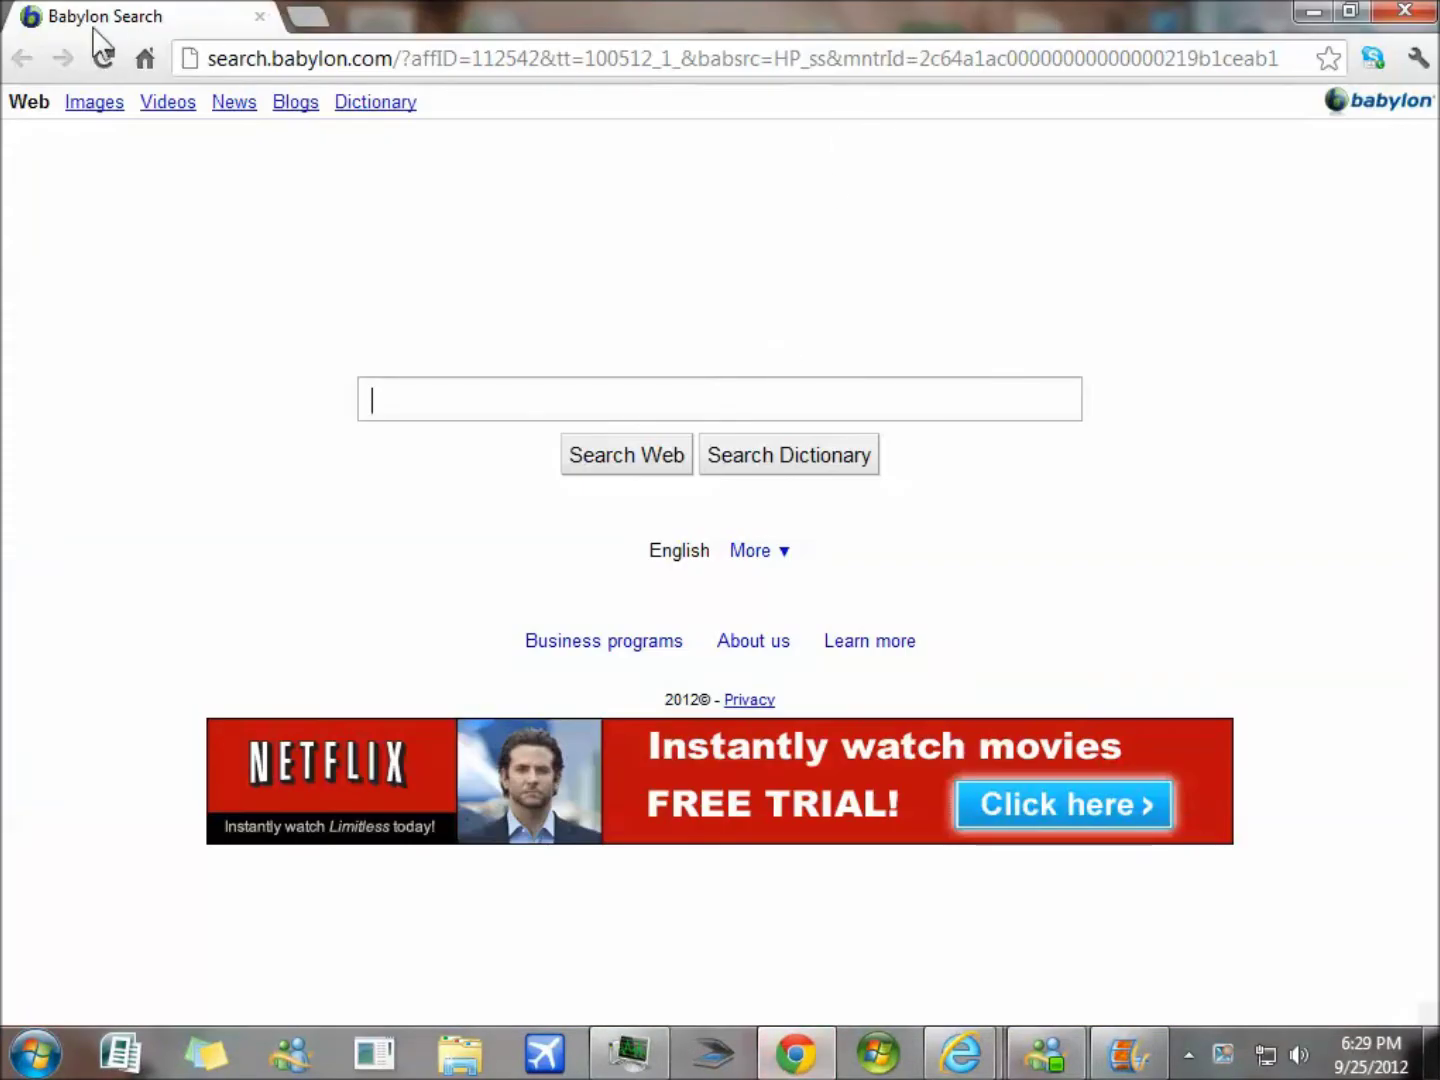
left_click(299, 22)
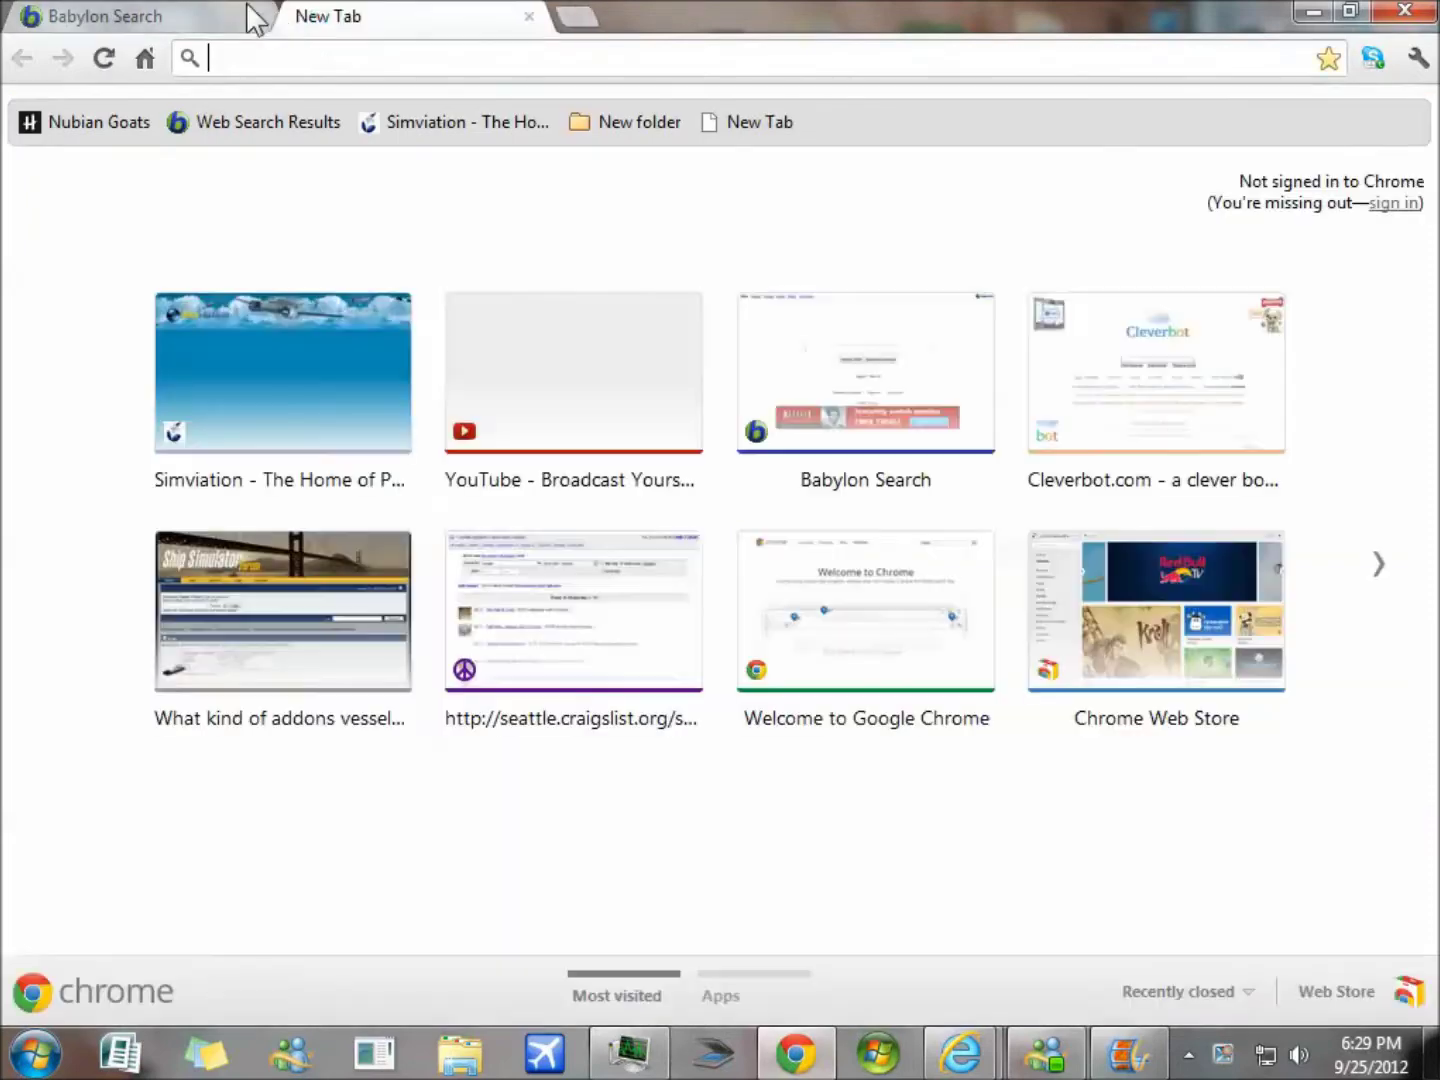
left_click(260, 17)
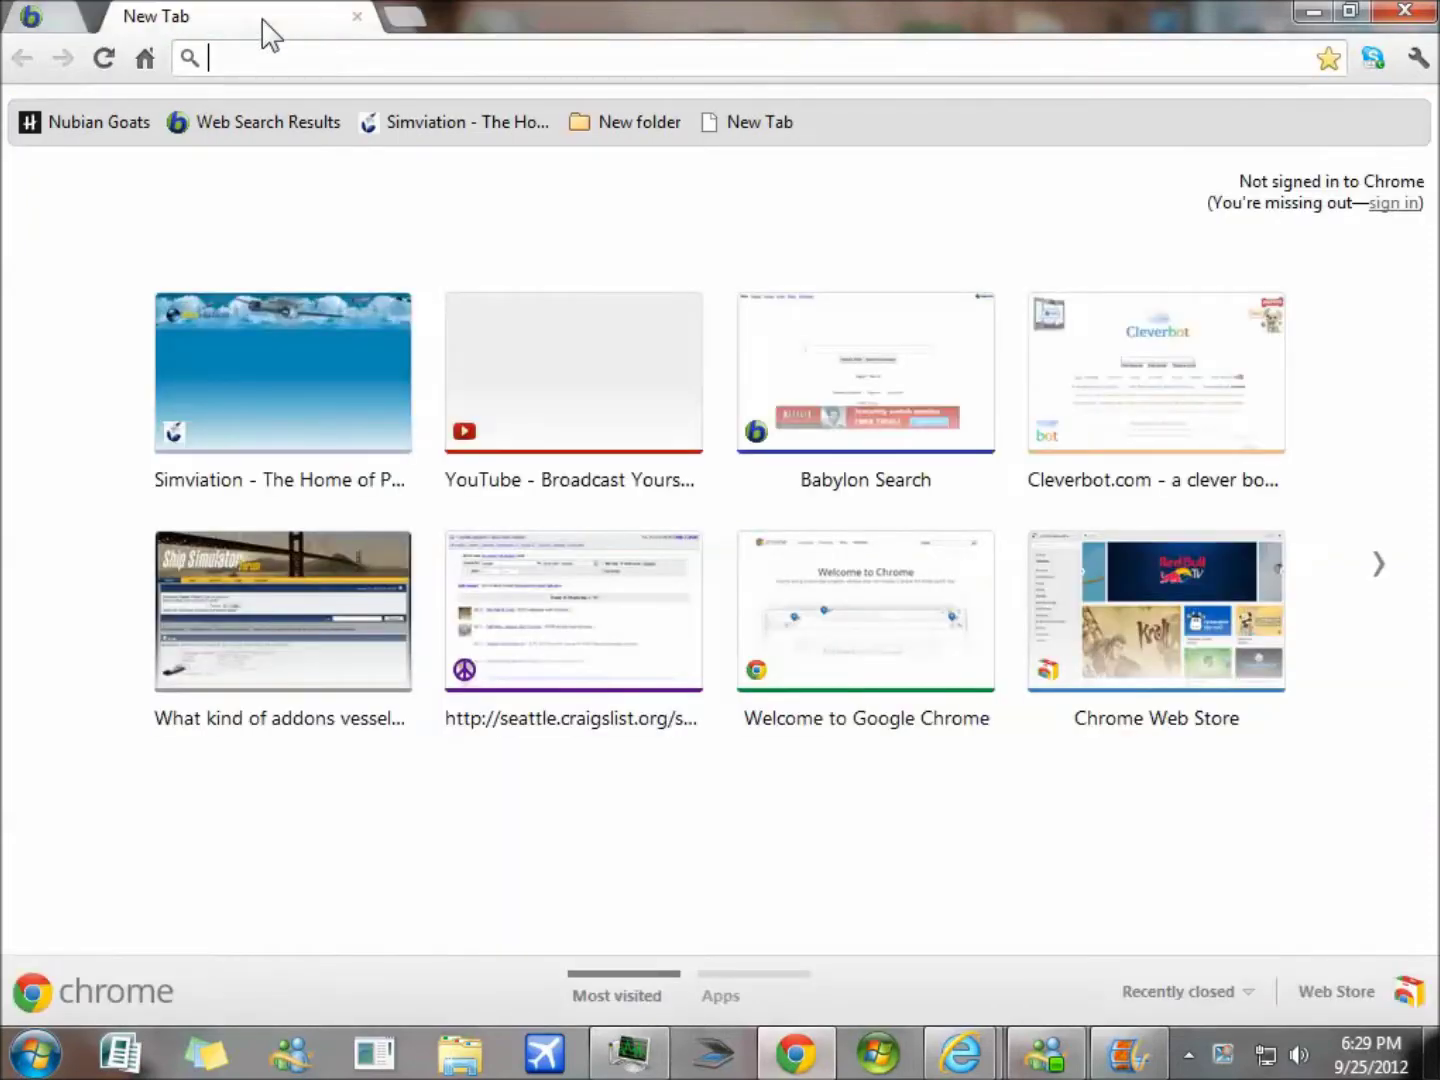
left_click(247, 377)
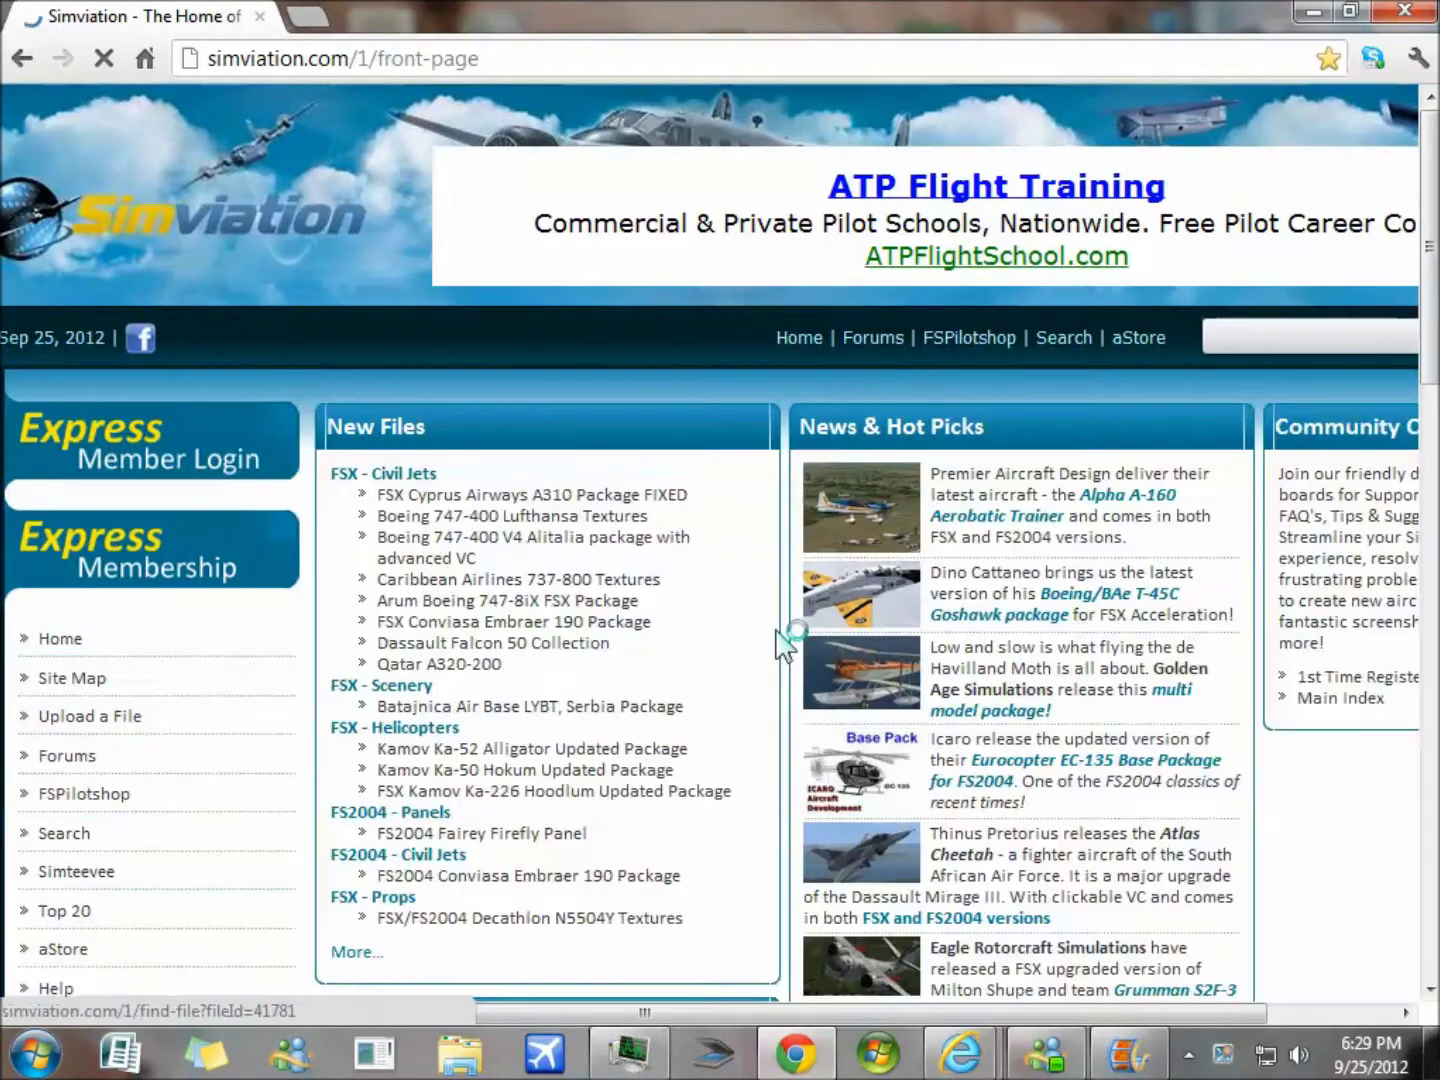
Step: Scroll the Simviation front page to find the SEPECAT Jaguar GR.3/T.2 Package under Recommended Downloads
scroll(1227, 610, "down", 5)
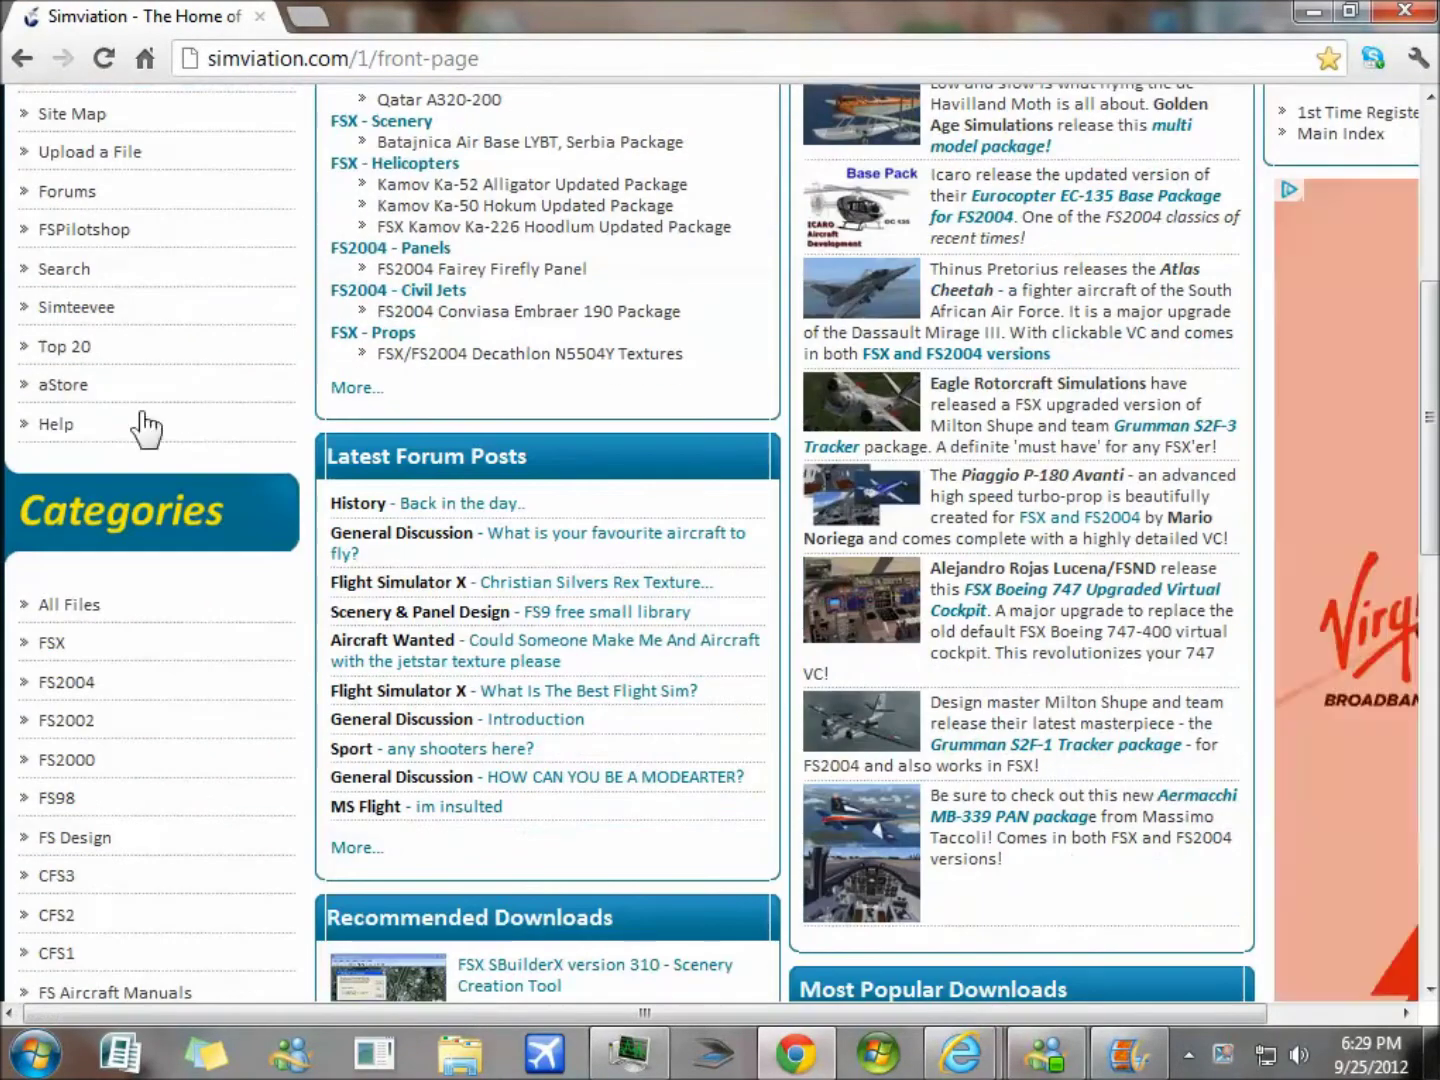
scroll(894, 588, "down", 1)
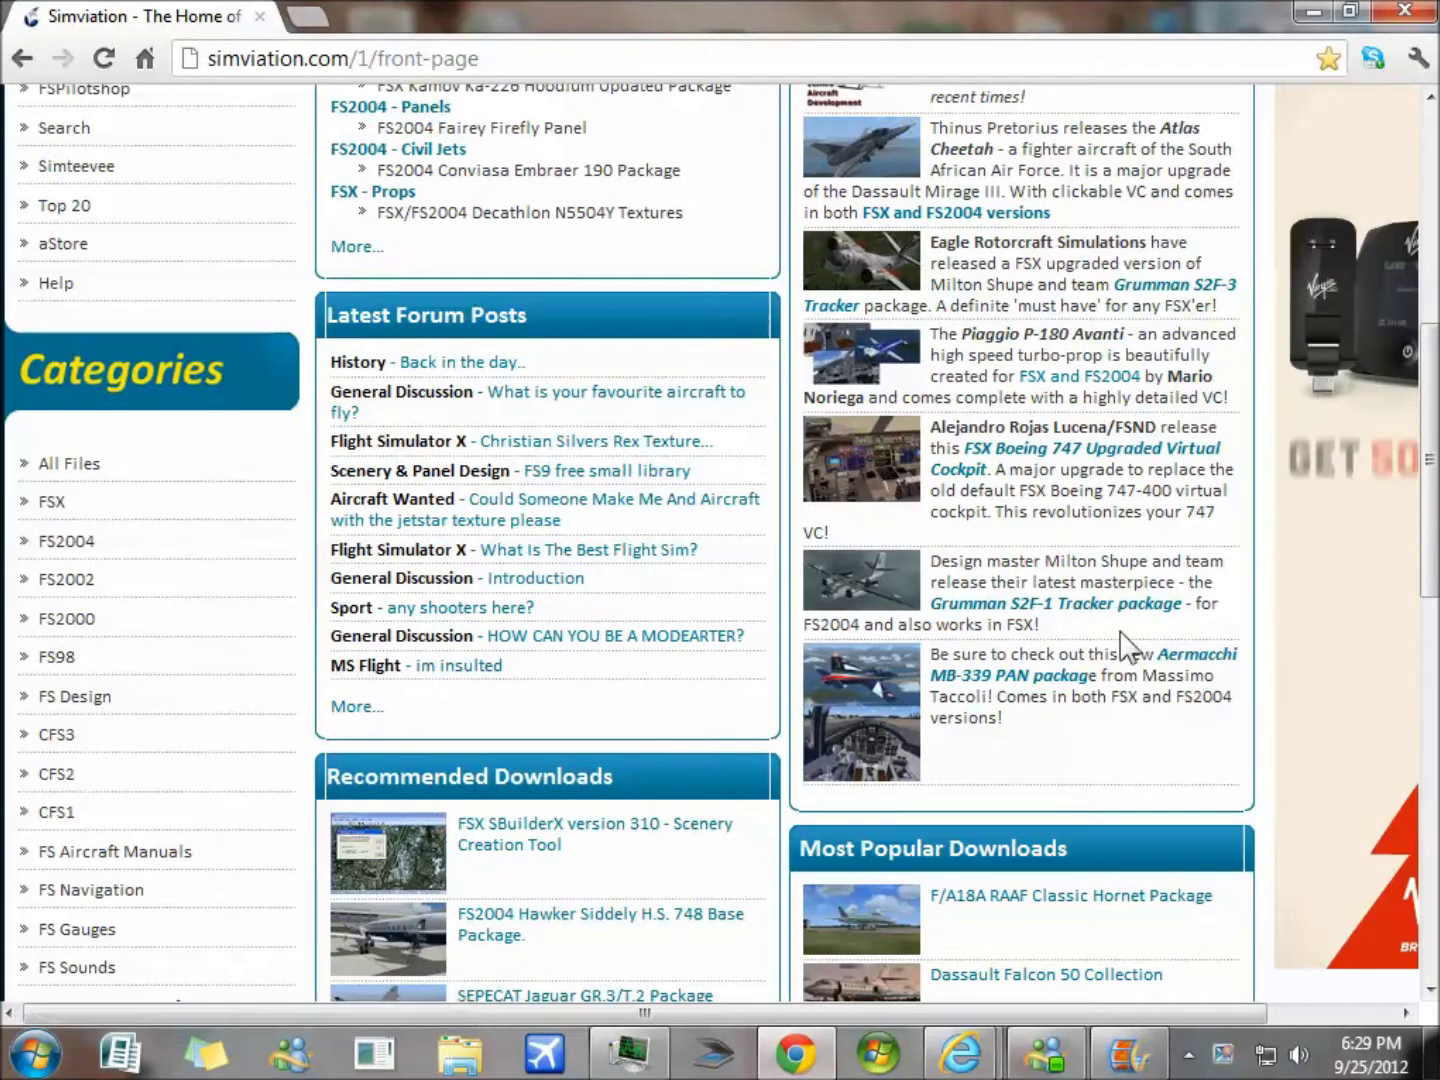
scroll(1025, 617, "down", 3)
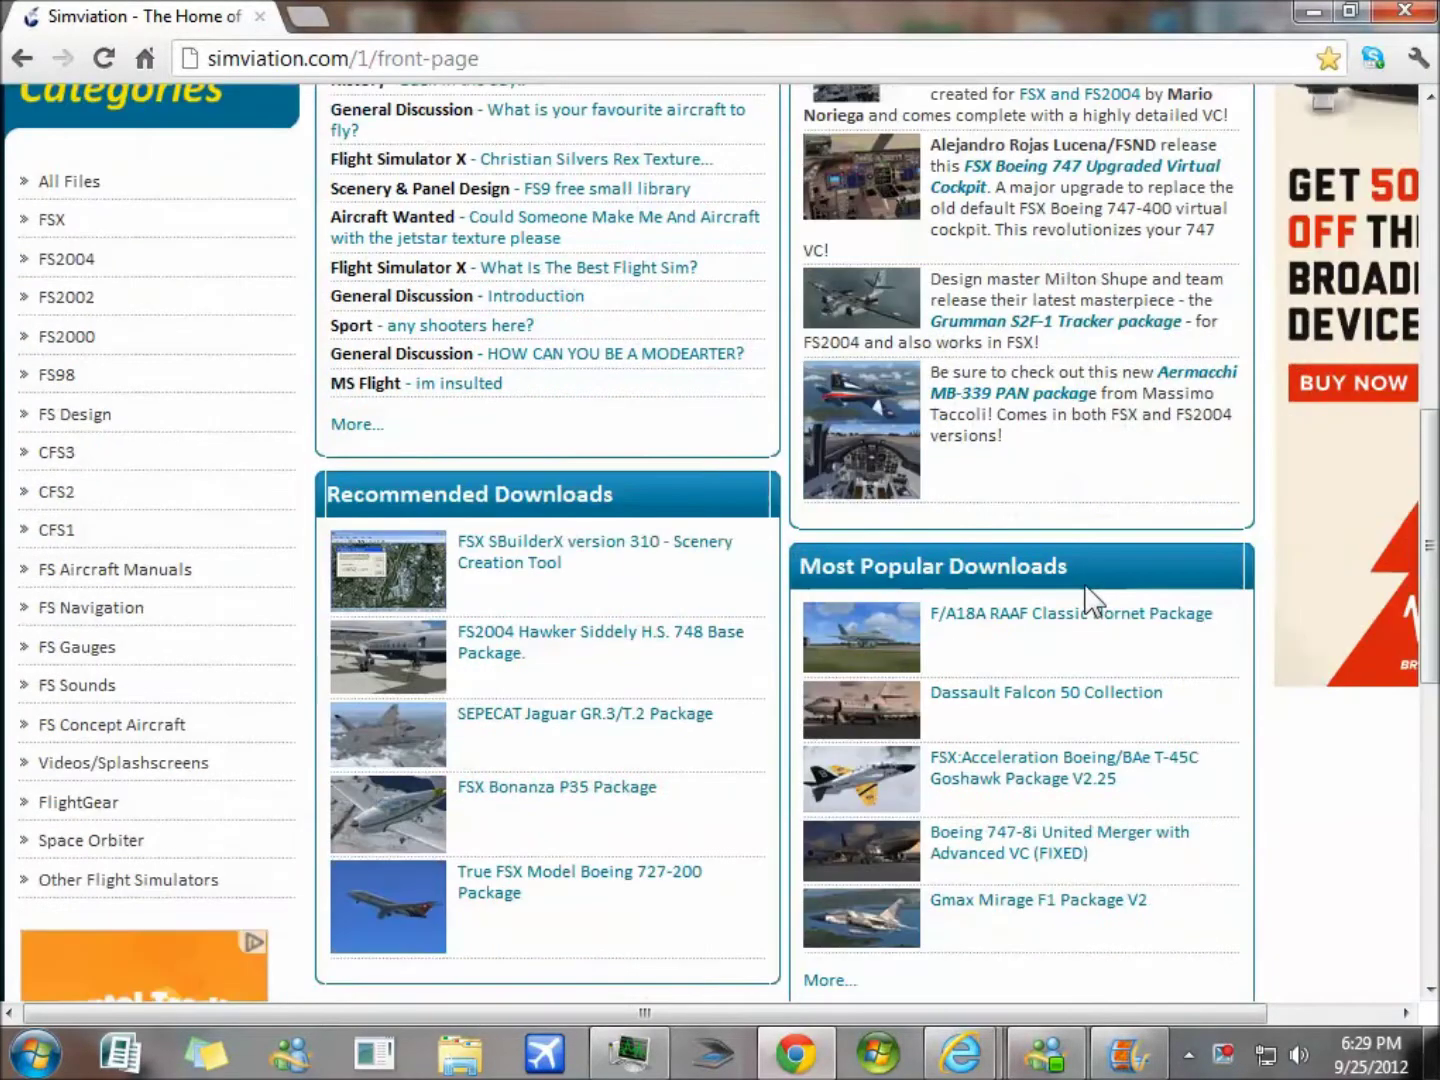
scroll(1176, 556, "down", 7)
scroll(300, 655, "up", 4)
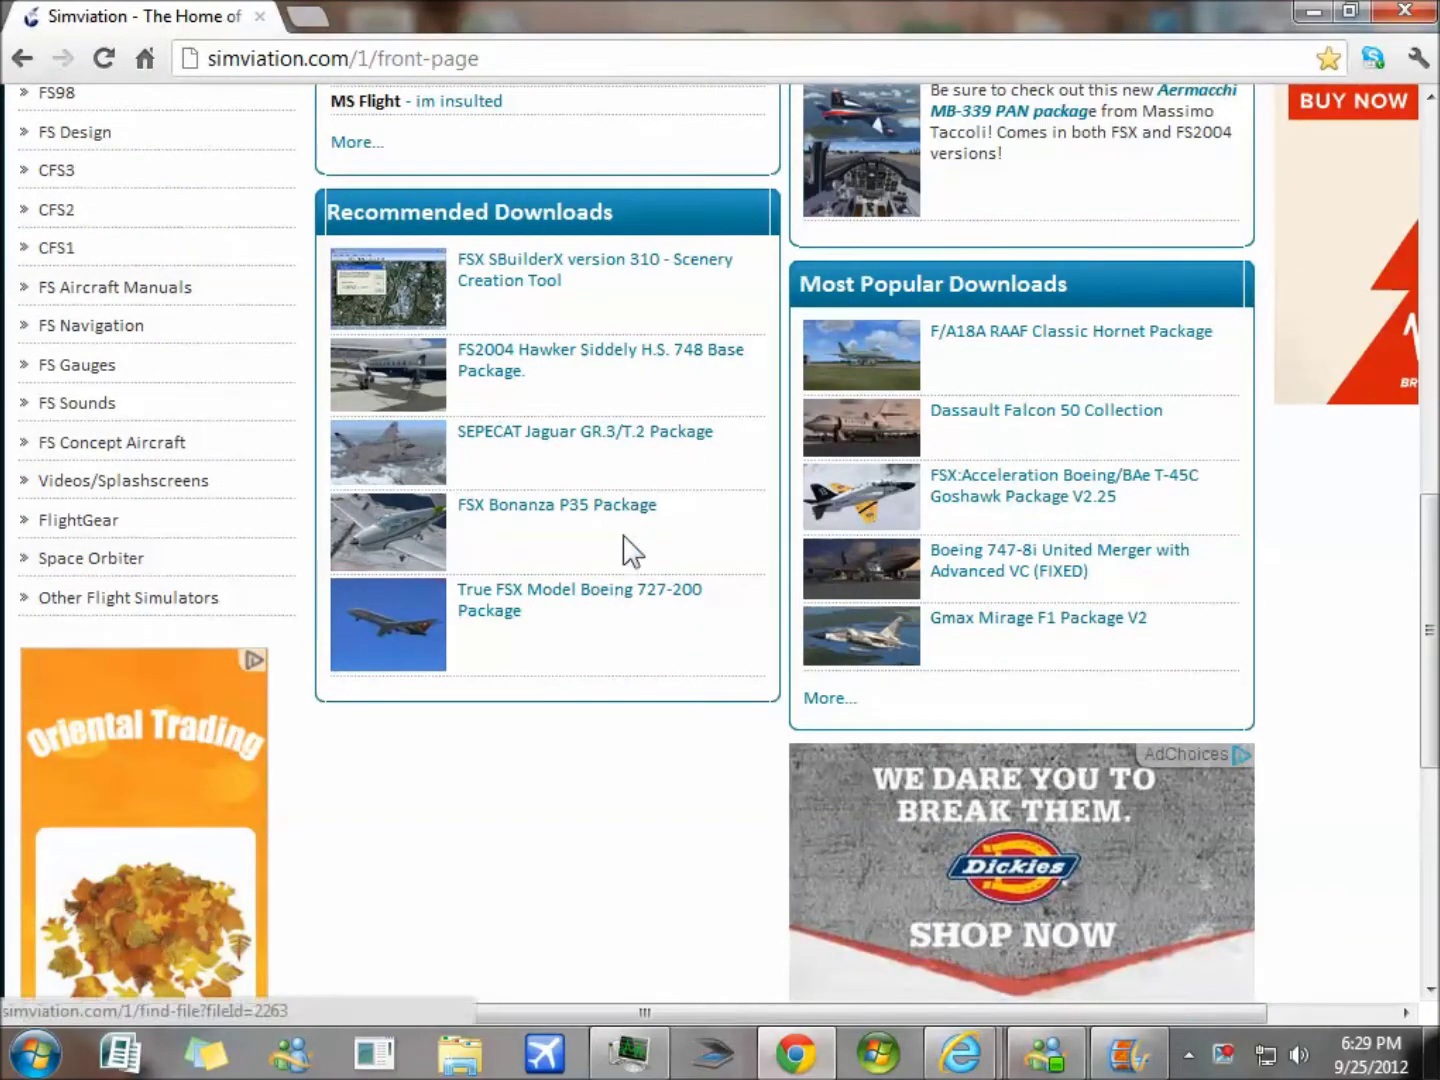
scroll(689, 499, "up", 10)
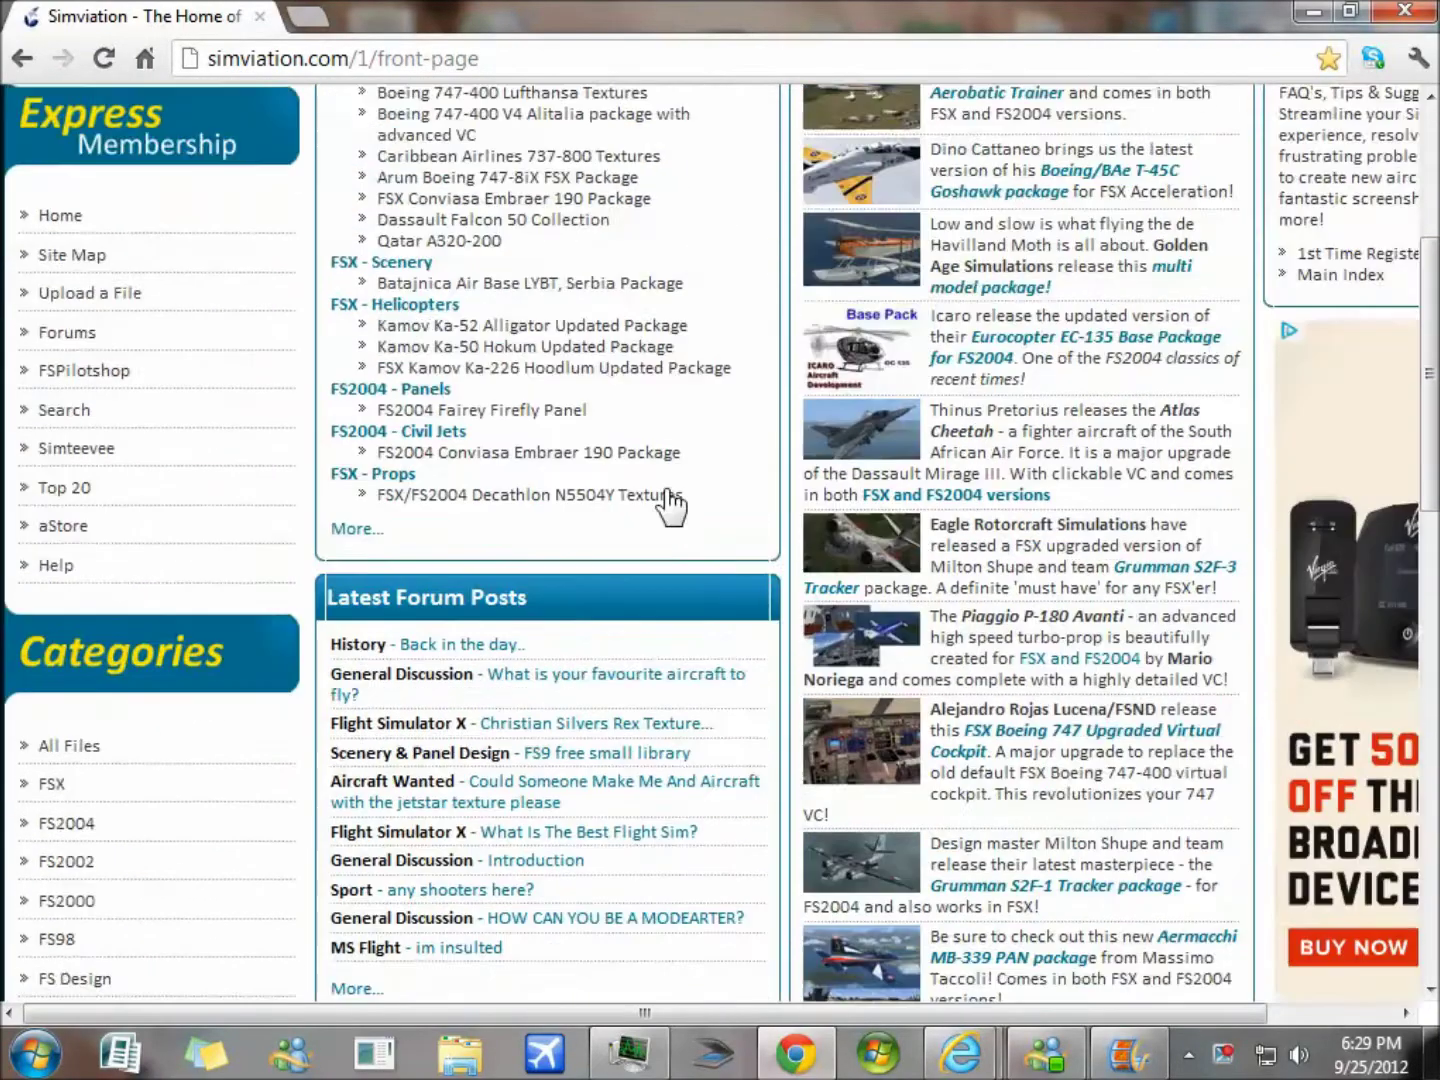
scroll(1025, 365, "down", 9)
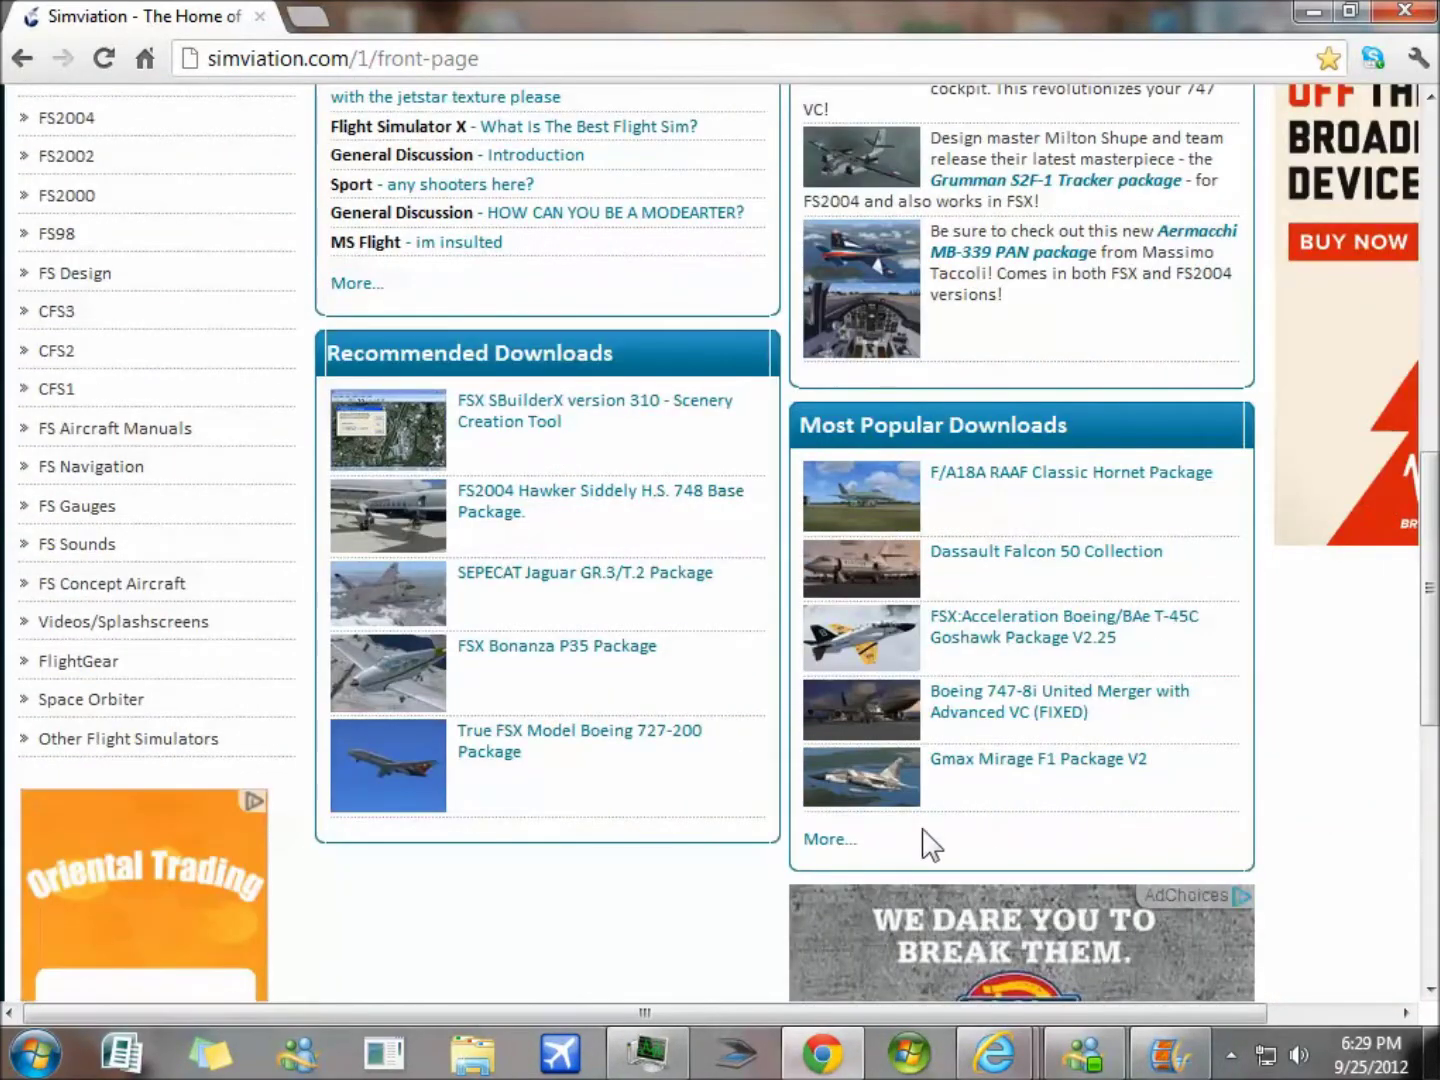
scroll(544, 675, "down", 7)
scroll(565, 687, "up", 9)
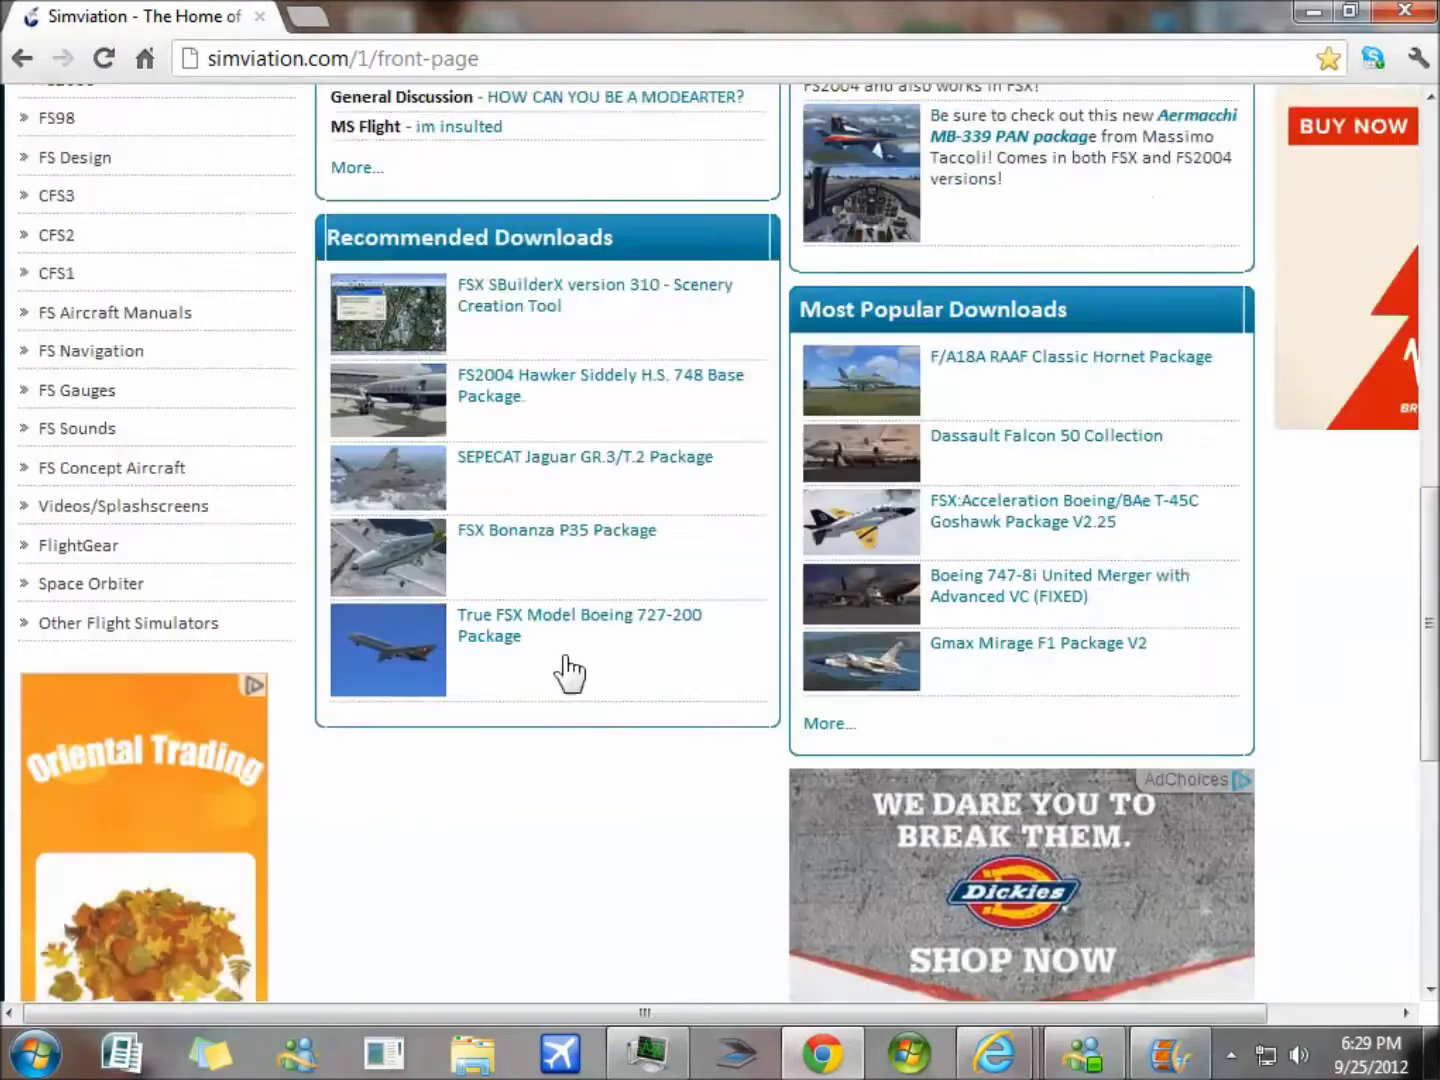
scroll(552, 700, "down", 1)
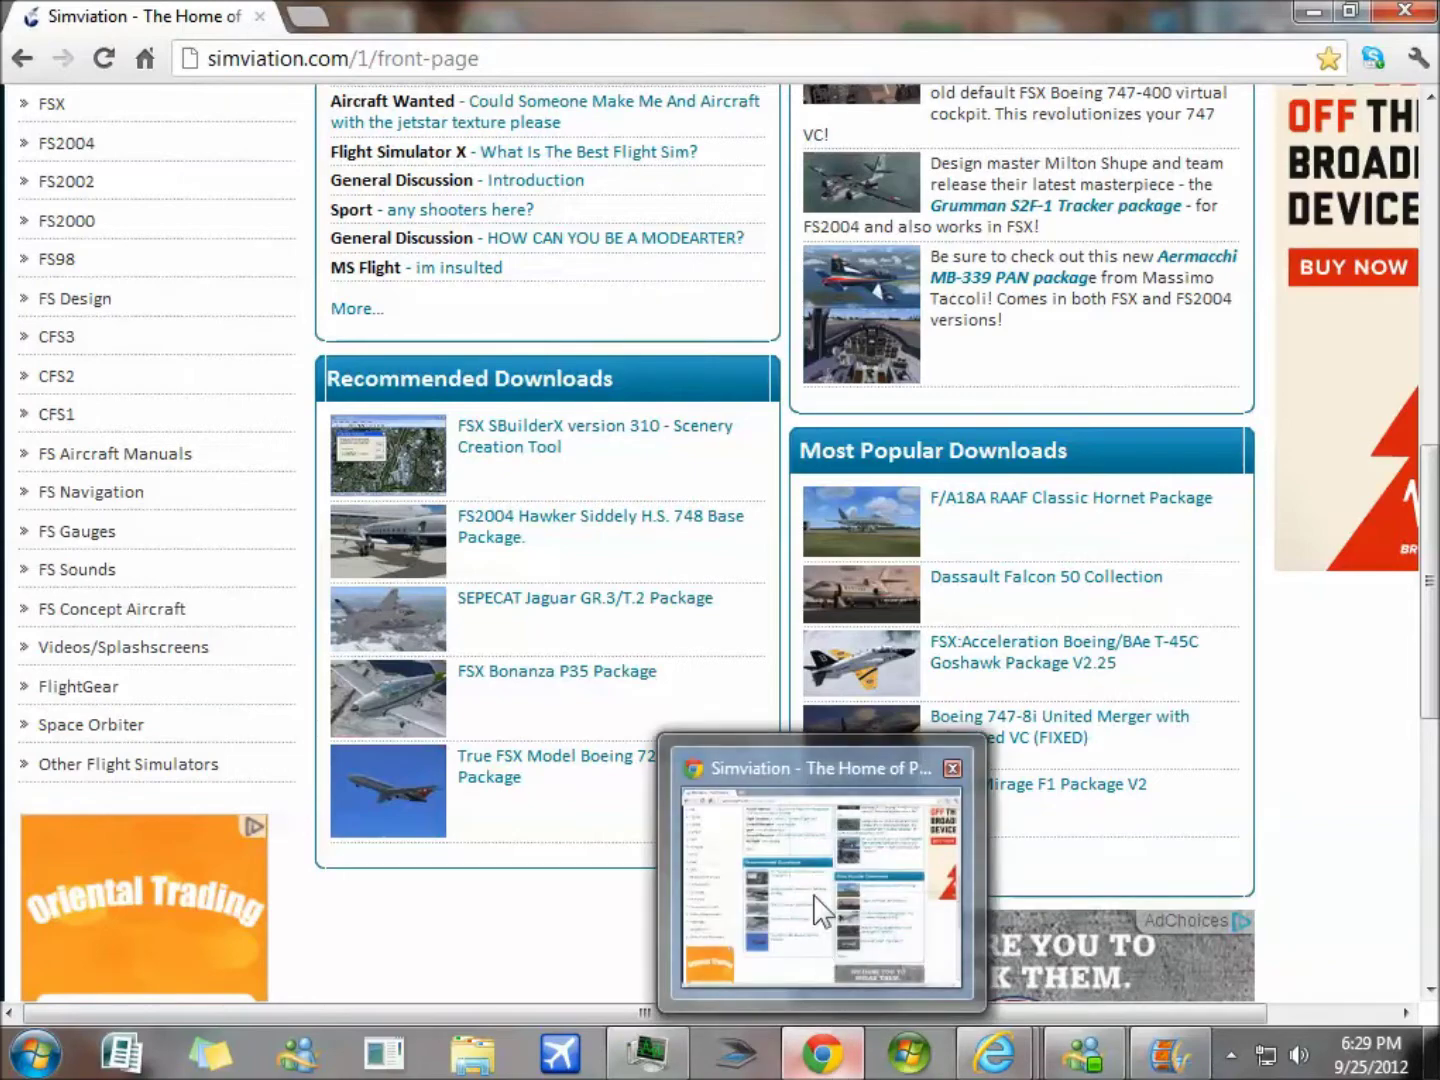
mouse_move(995, 1052)
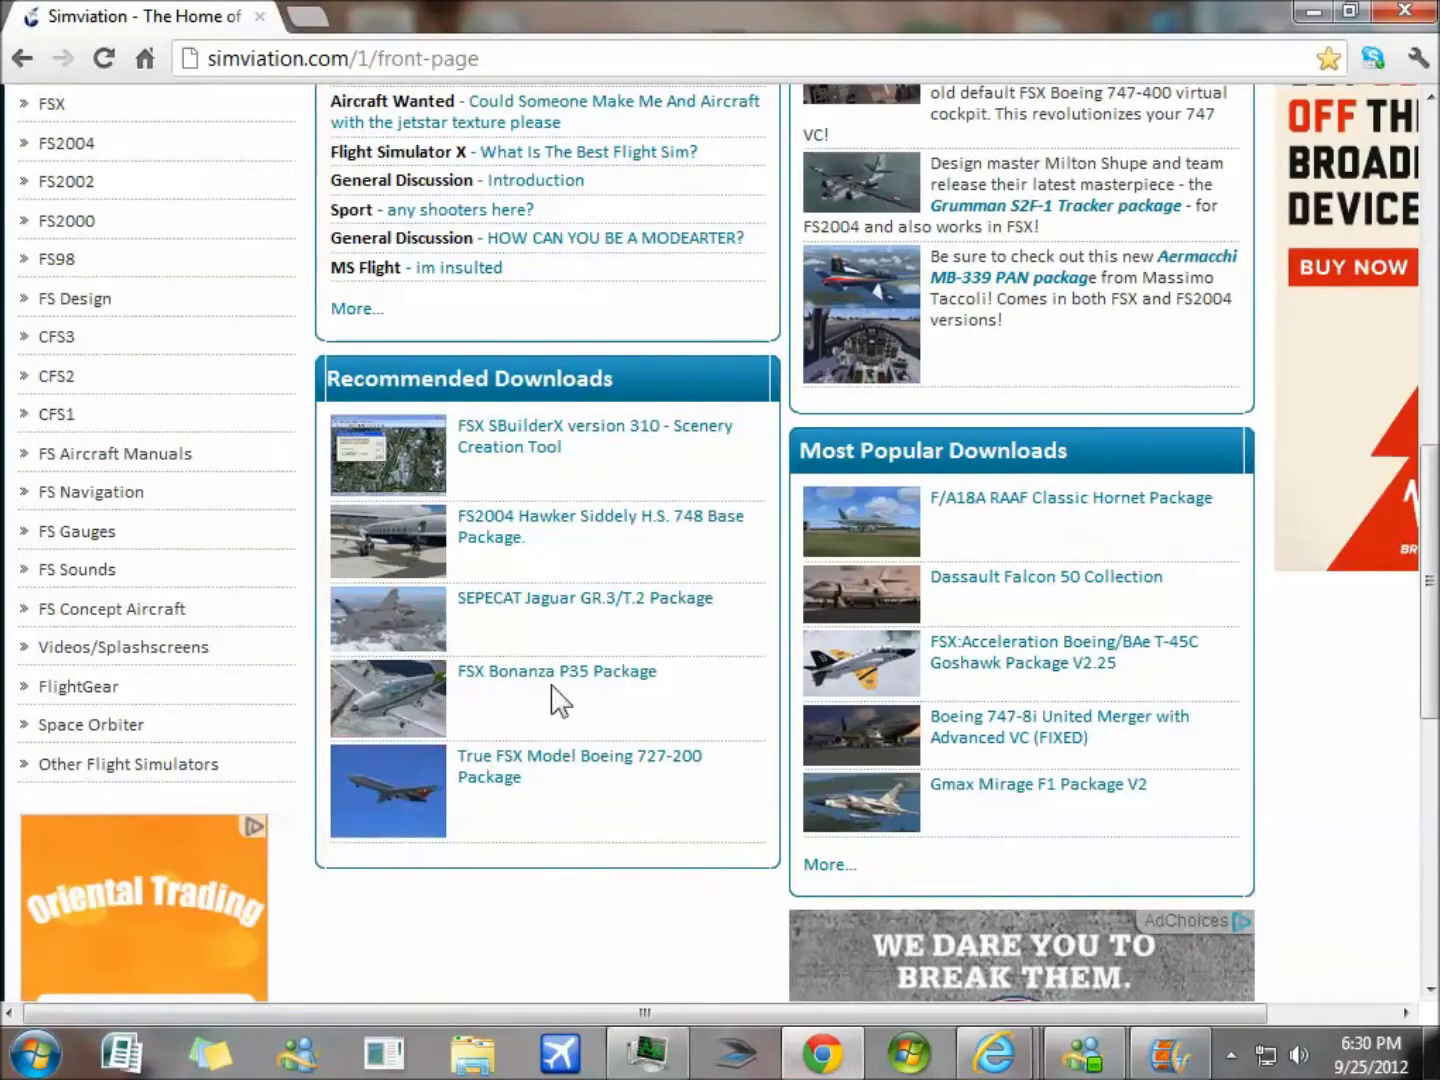
Step: Download JaguarFSX.zip from the SEPECAT Jaguar GR.3/T.2 Package listing's download page
left_click(563, 600)
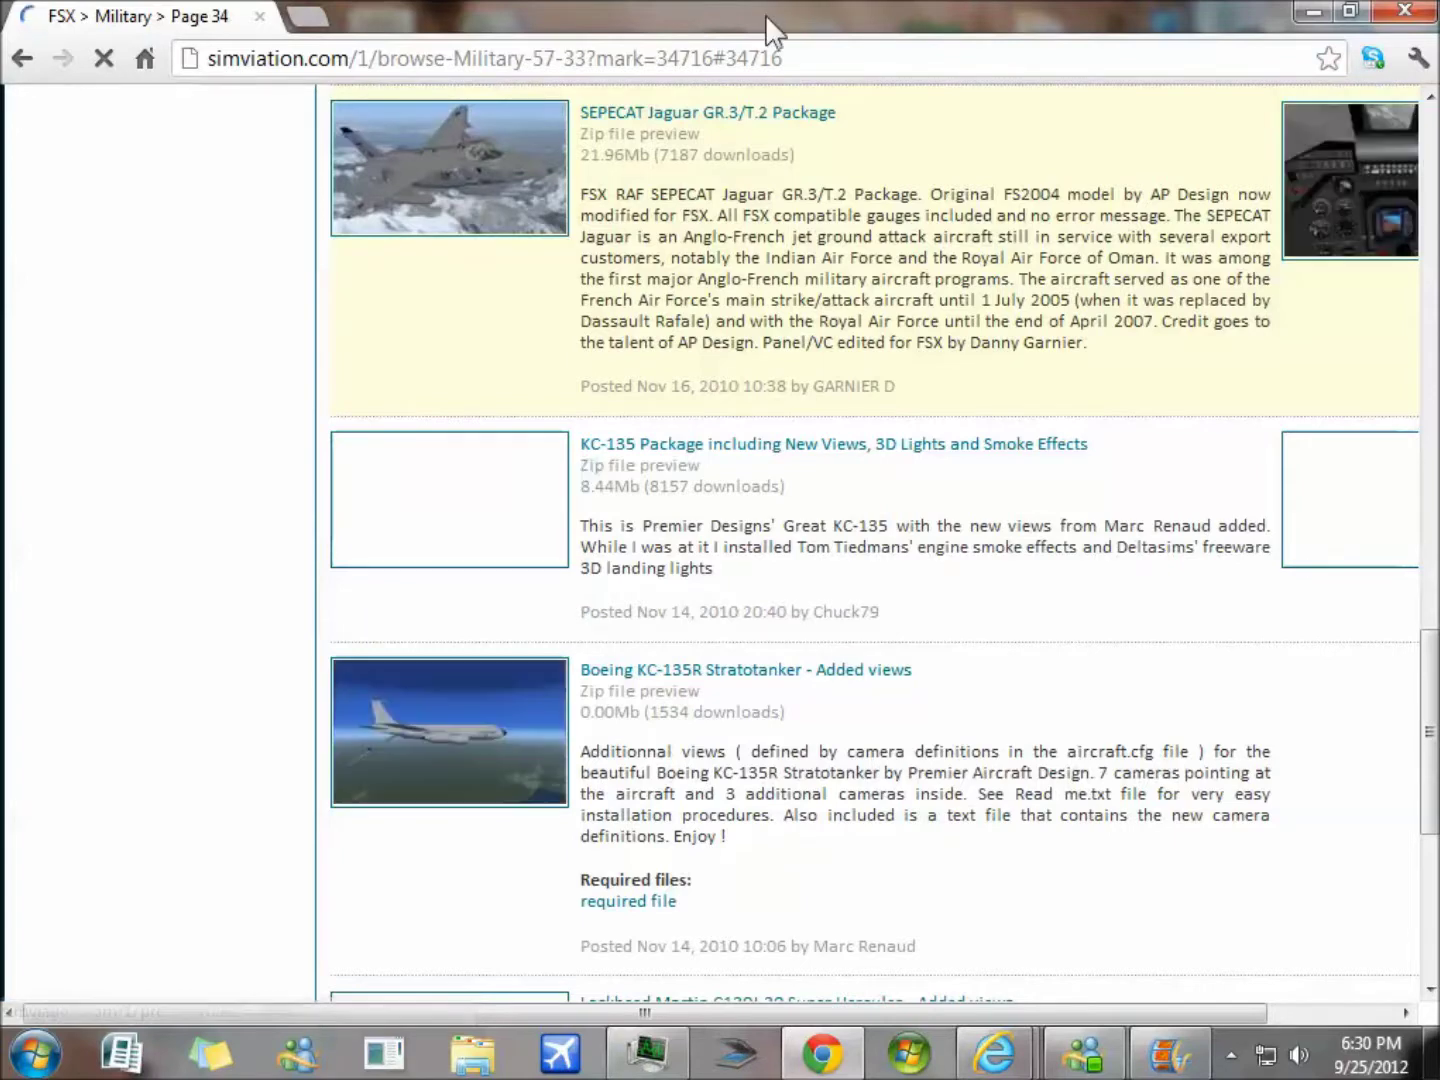
scroll(789, 256, "up", 1)
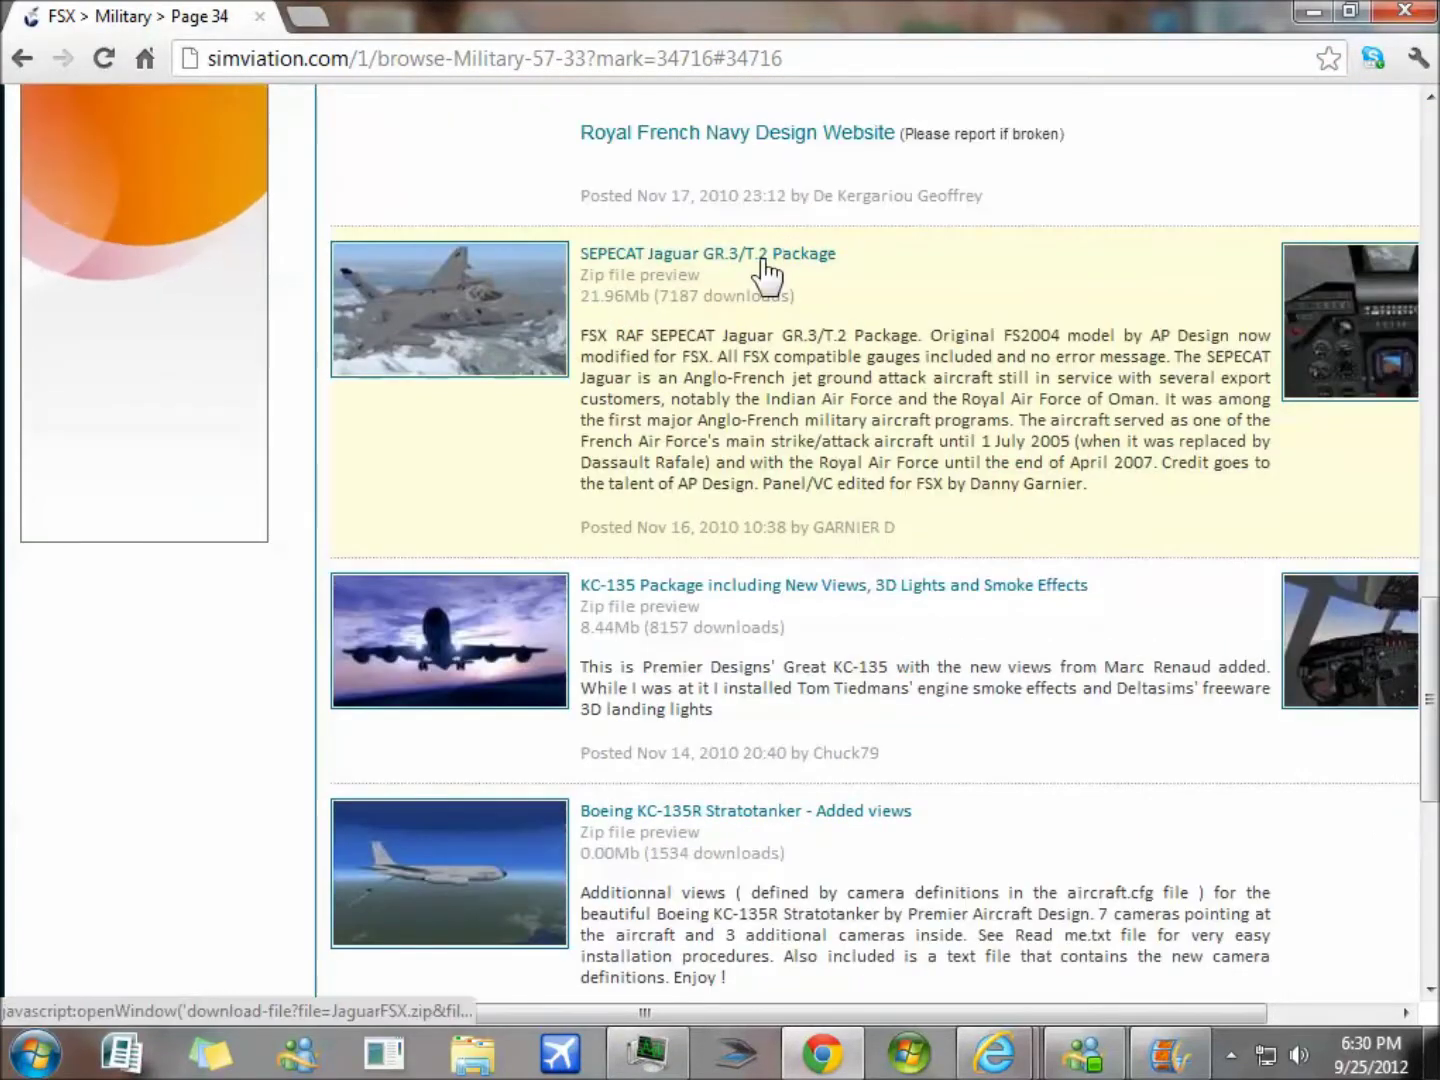
left_click(760, 255)
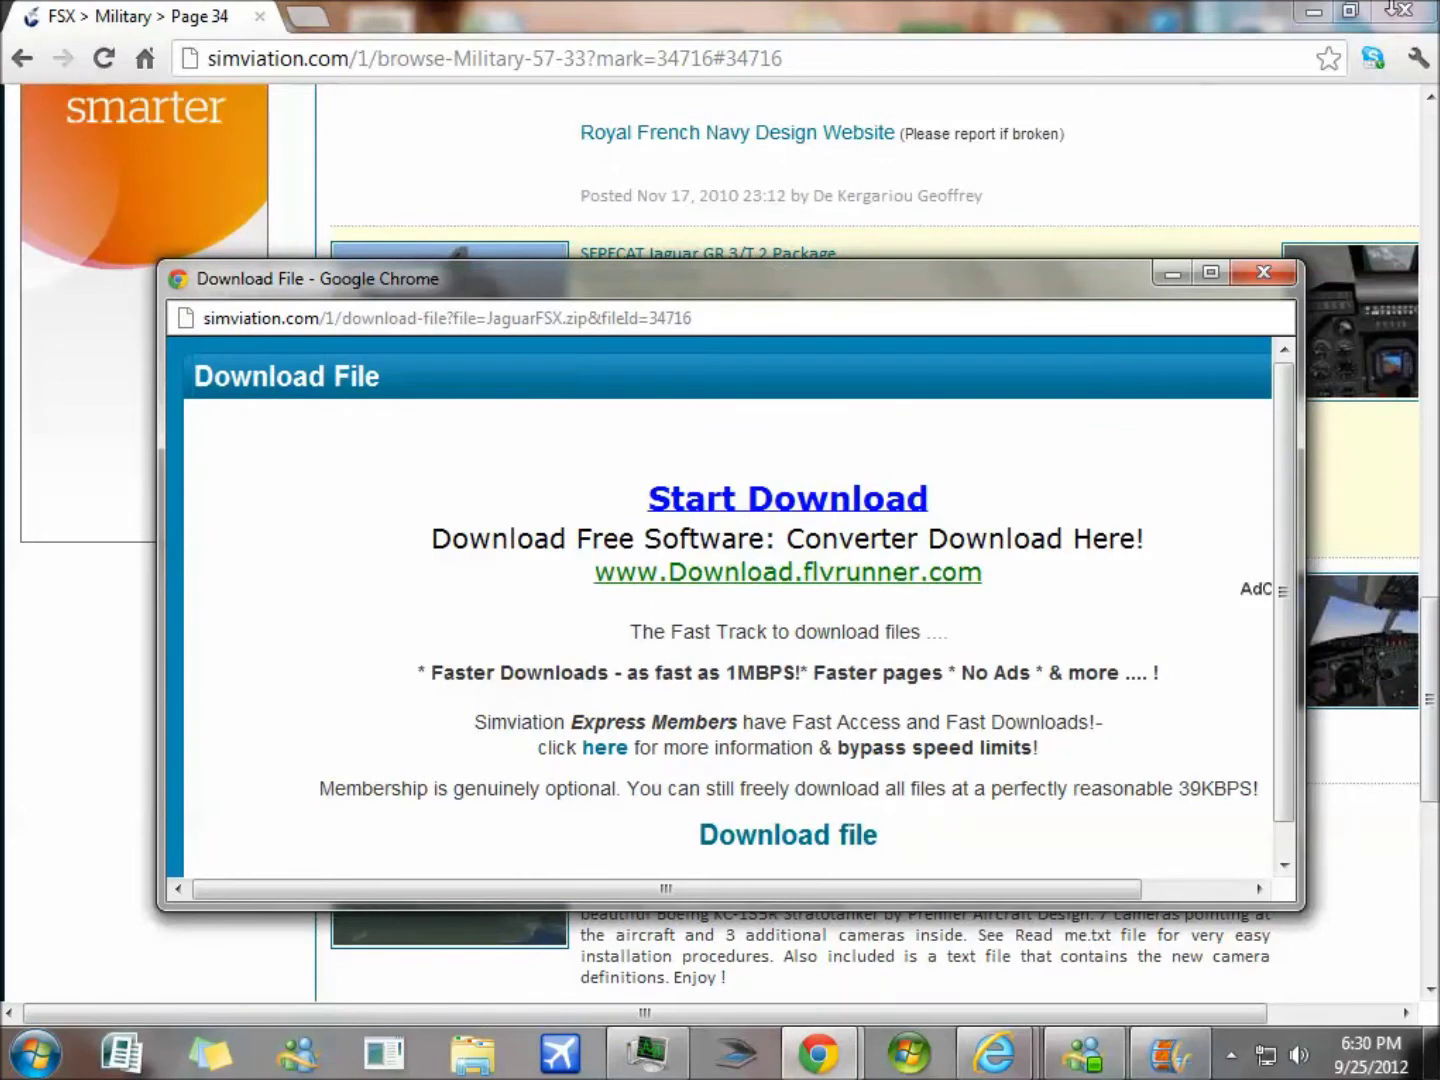
left_click(808, 836)
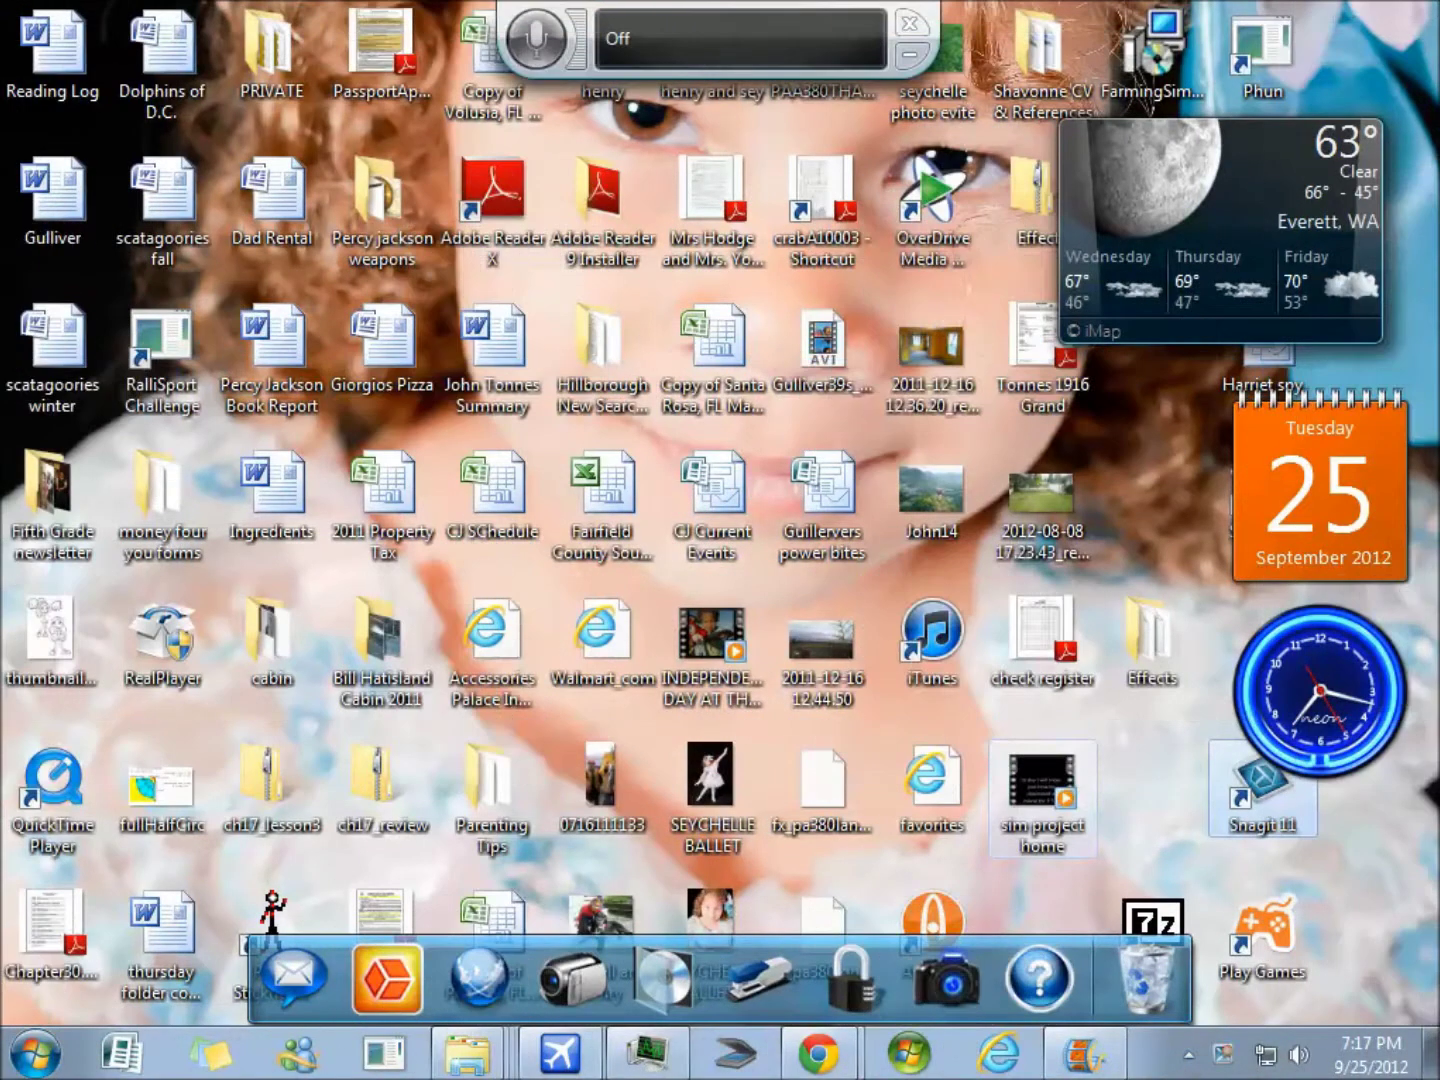
Step: Open the downloaded JaguarFSX (1) folder through JaguarFSX into the APDJaguar subfolder
right_click(465, 1052)
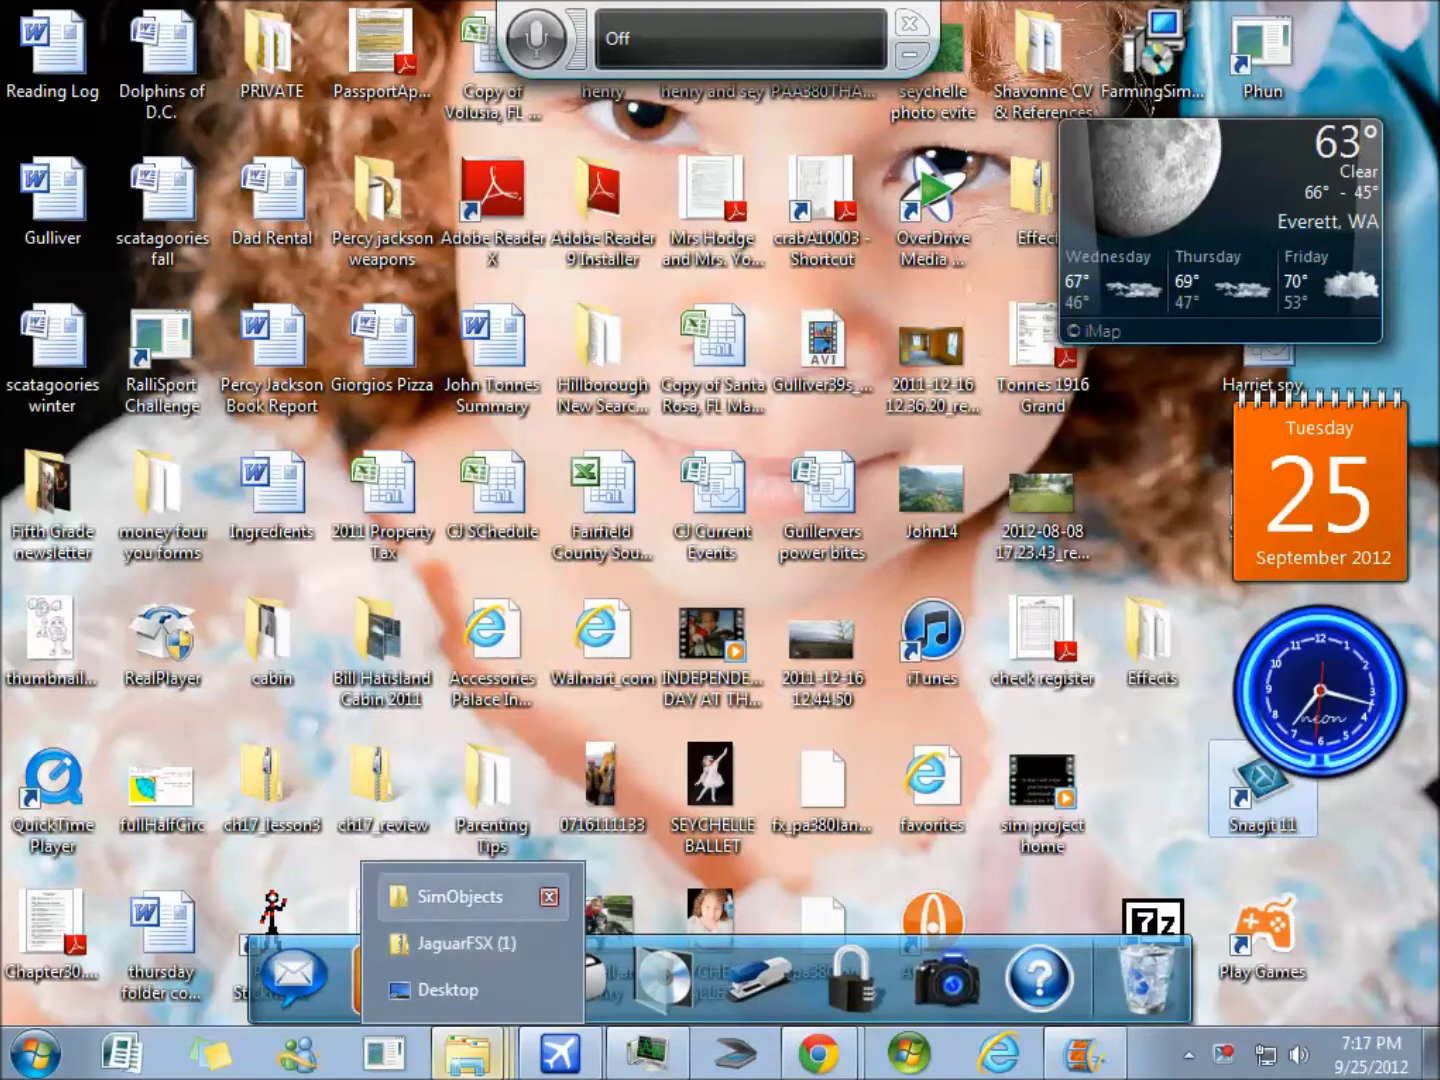
left_click(460, 895)
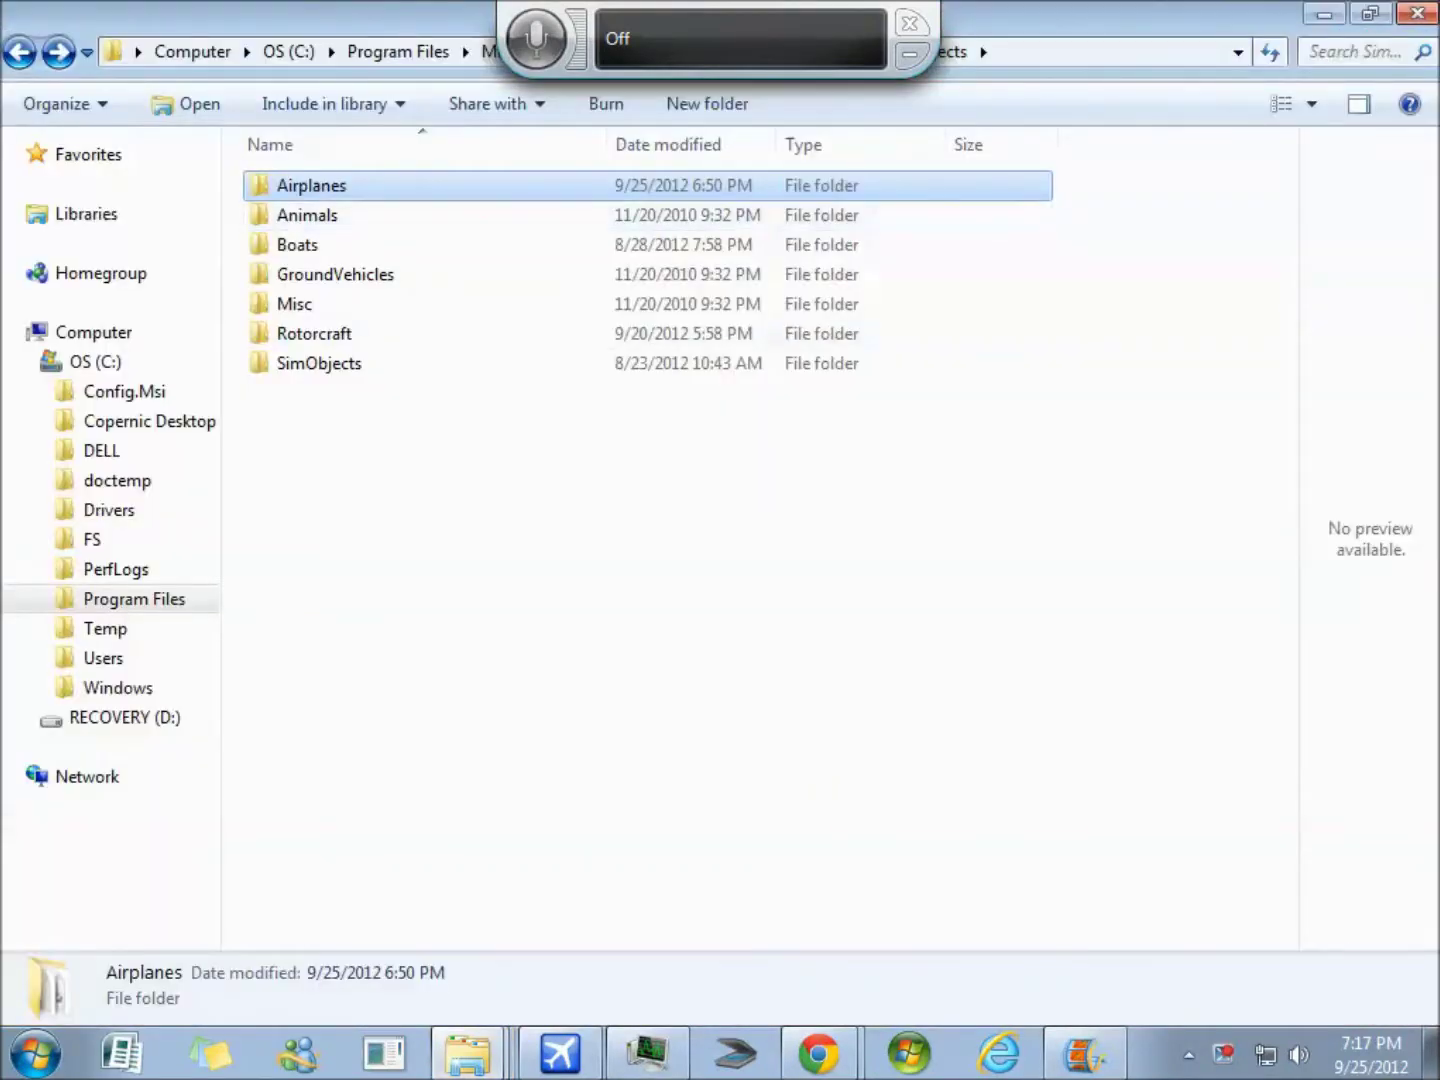
right_click(467, 1053)
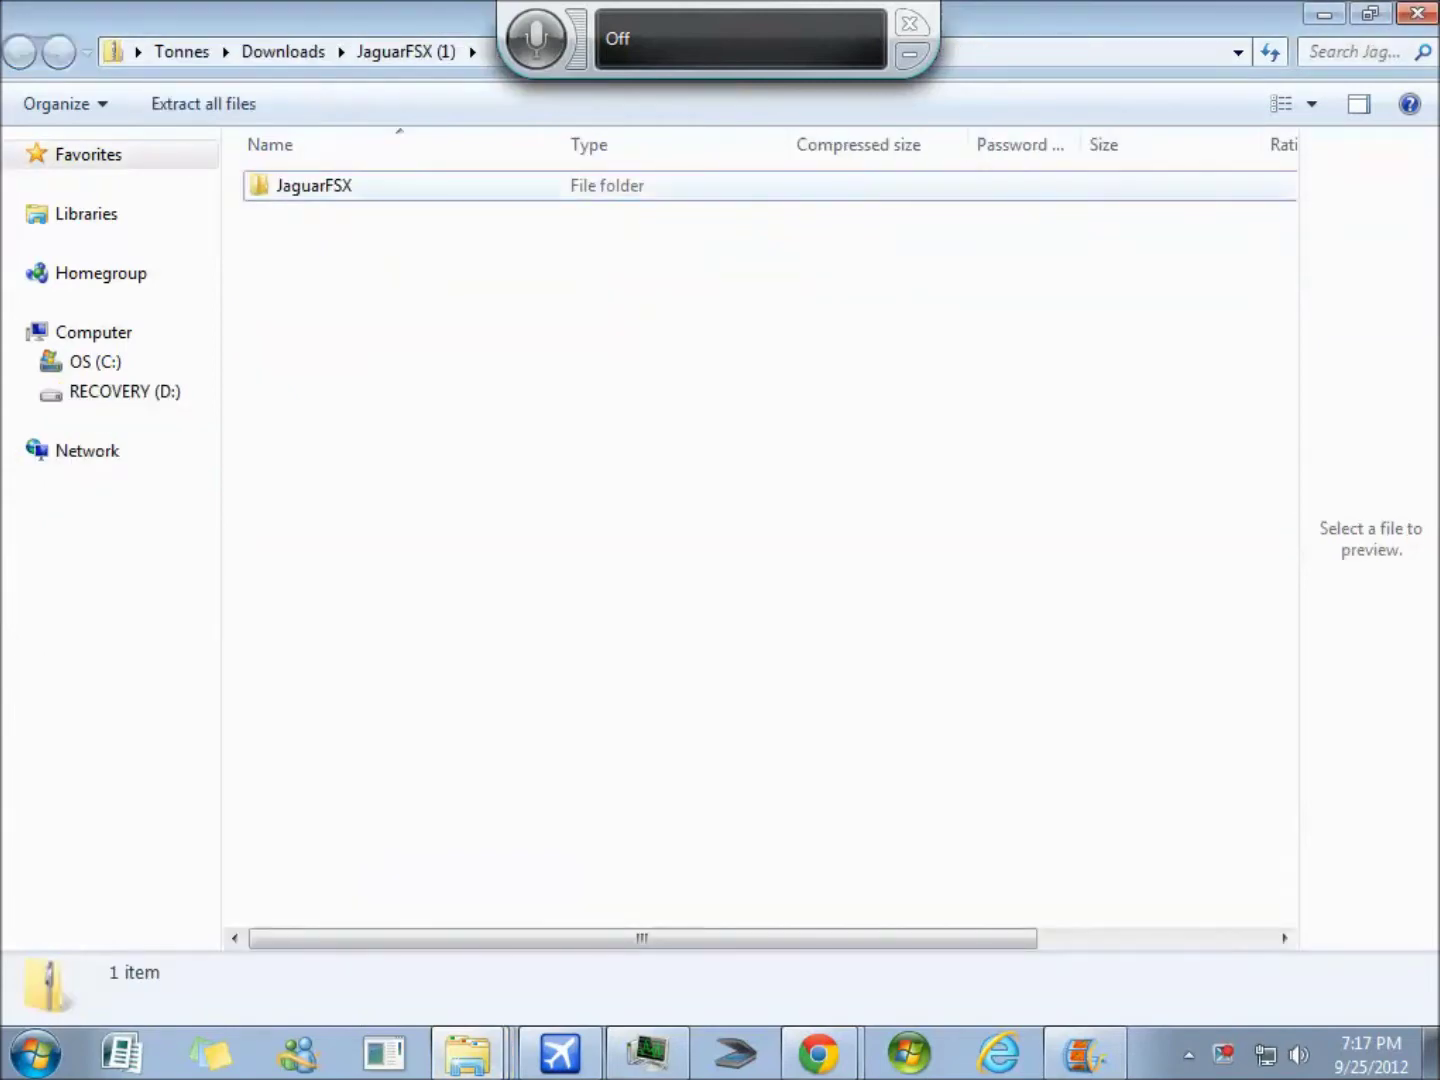
double_click(313, 185)
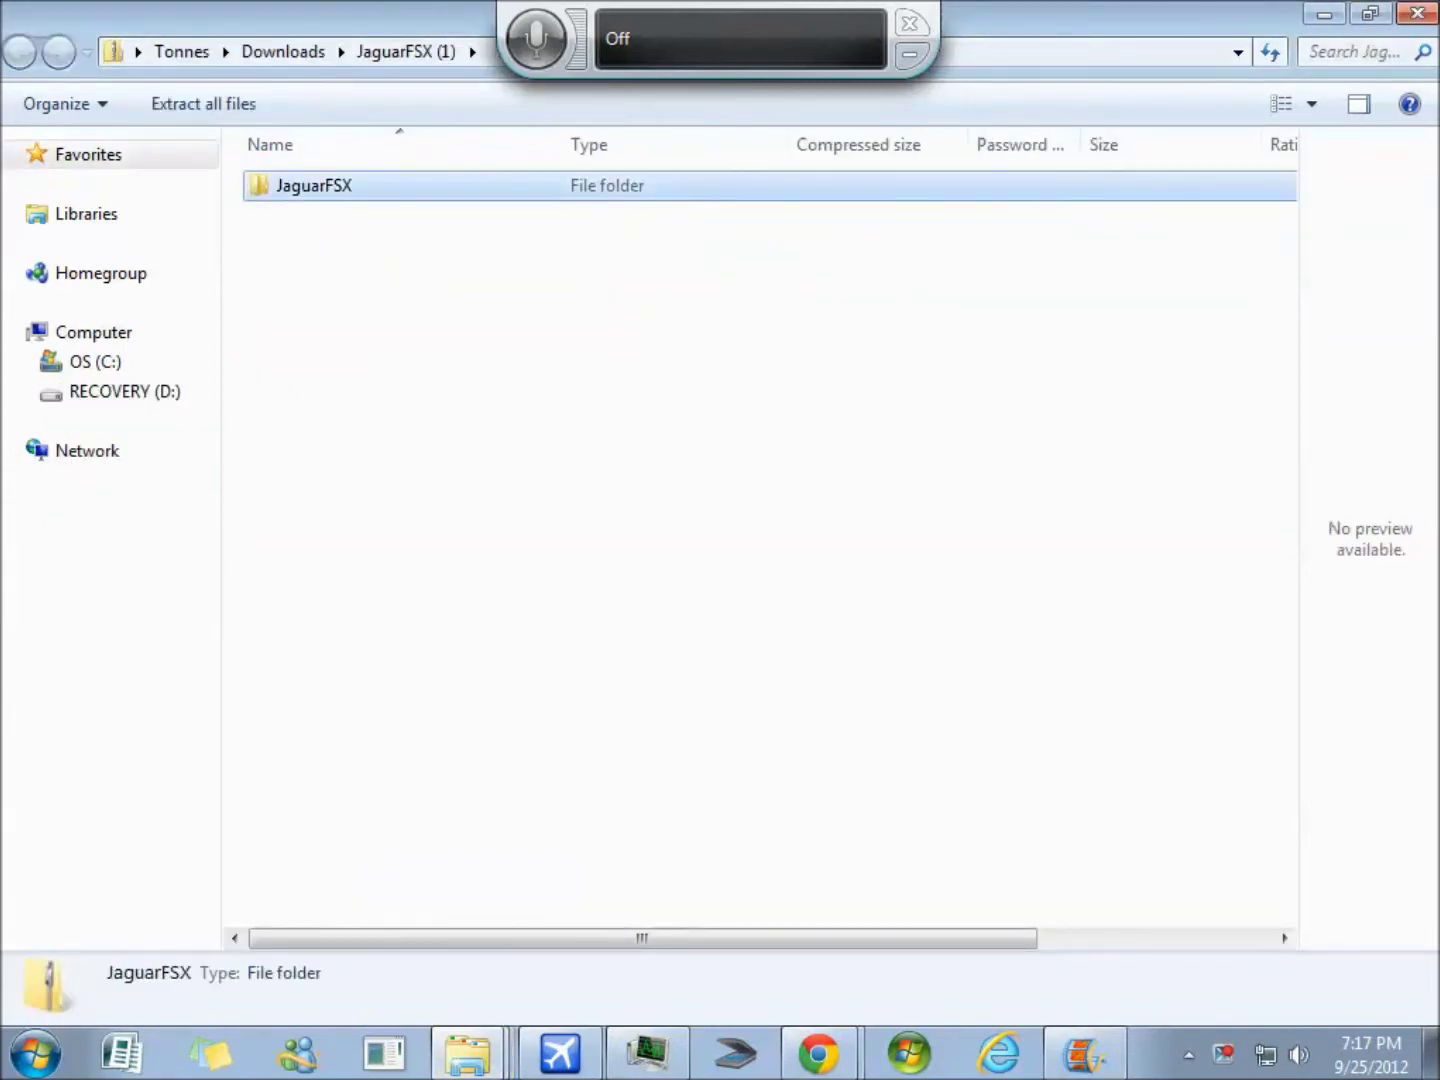
double_click(314, 185)
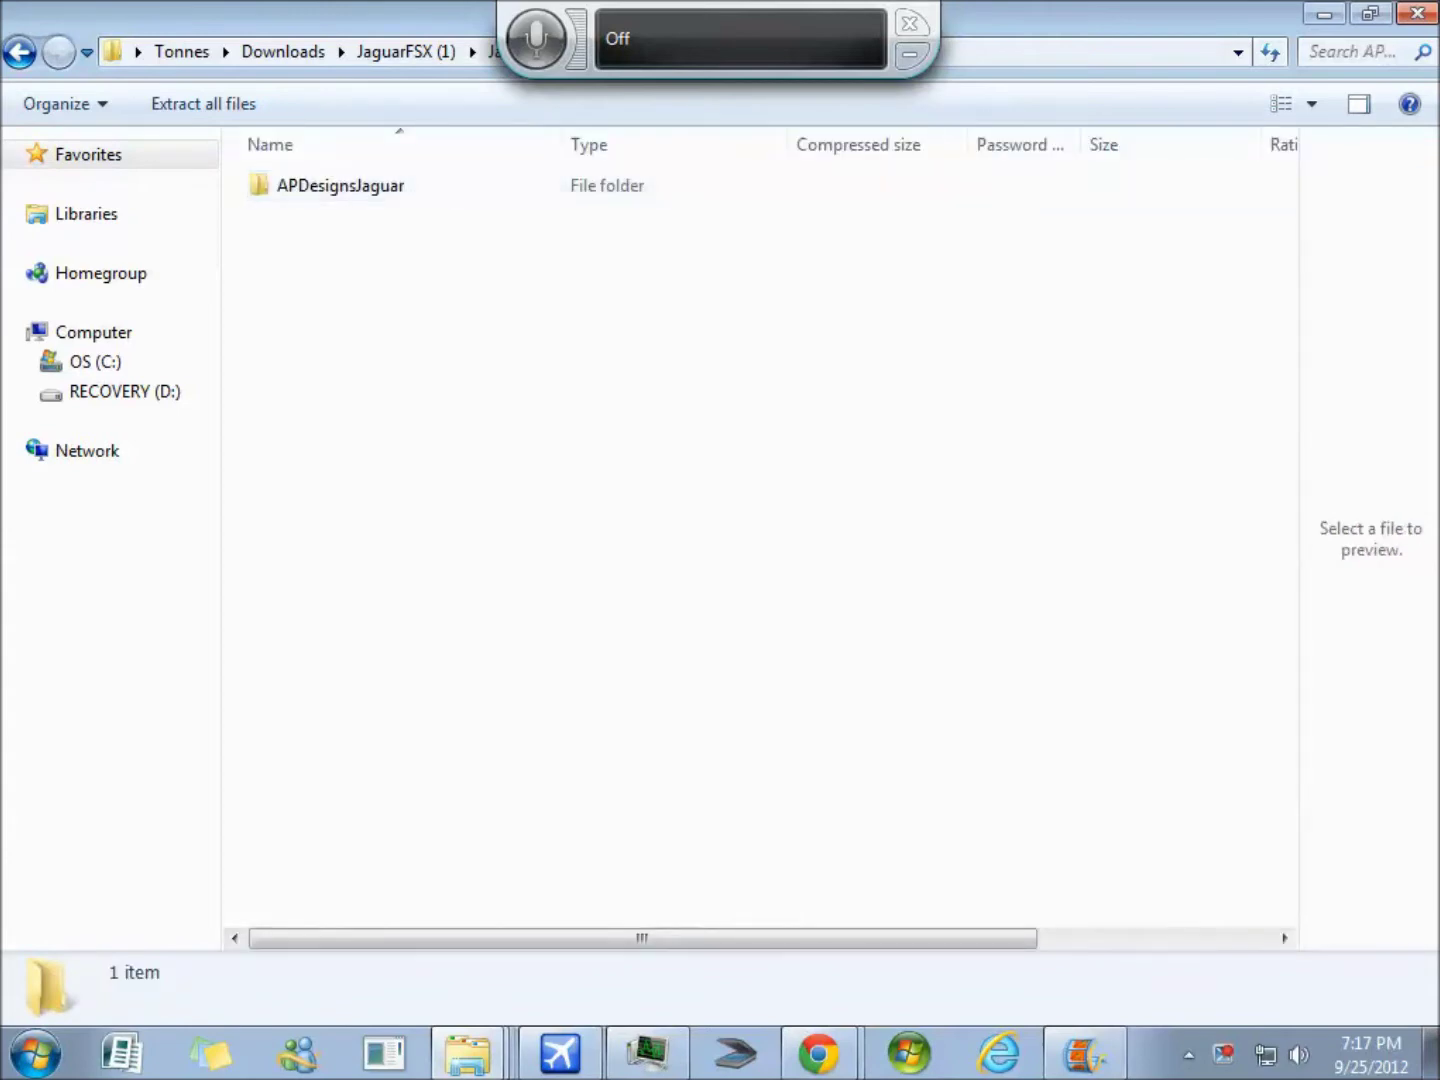
Step: Go back to JaguarFSX and step through the Jaguar's extracted folders
key("alt+Left")
key("alt+Left")
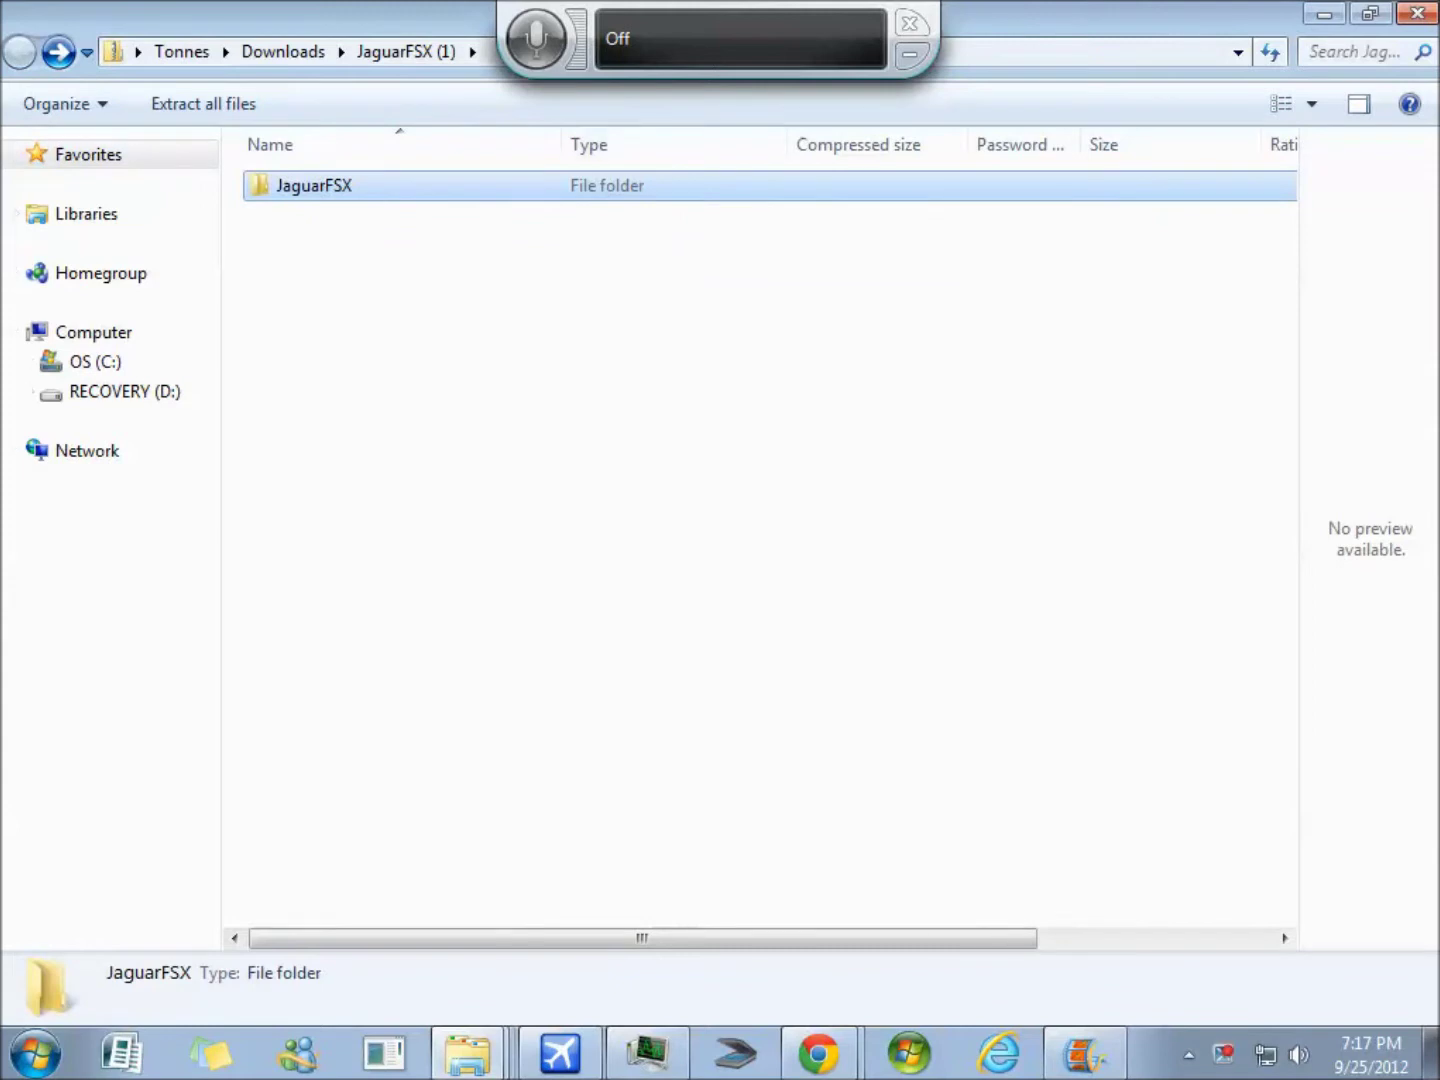
key("Return")
key("Return")
key("Down")
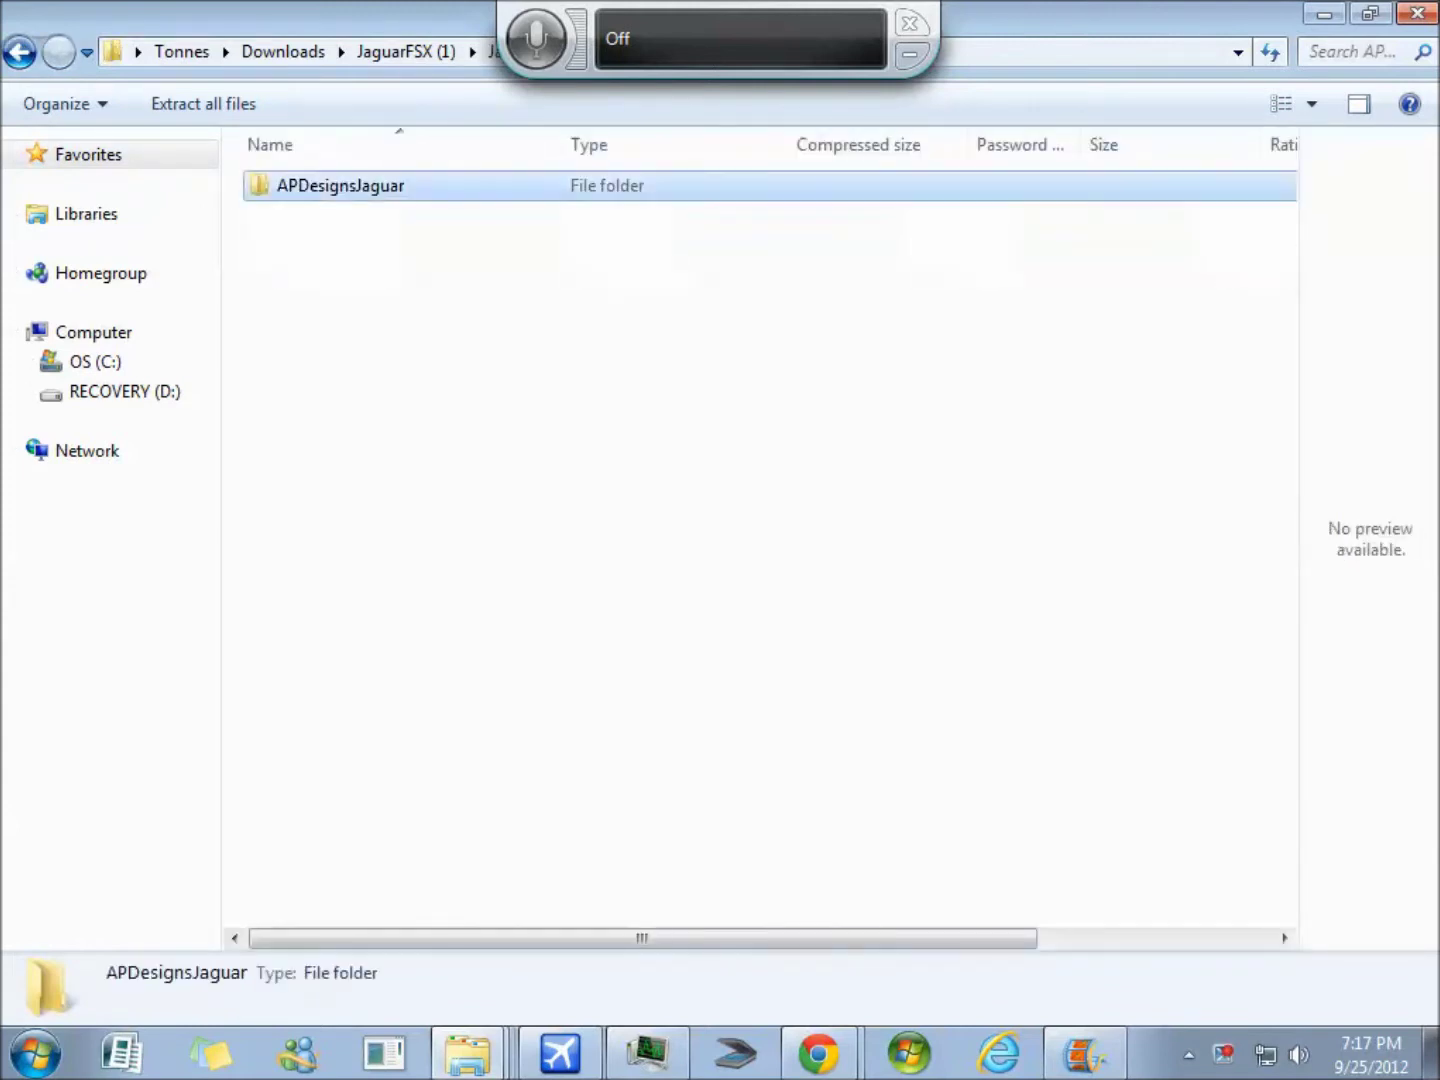
key("Return")
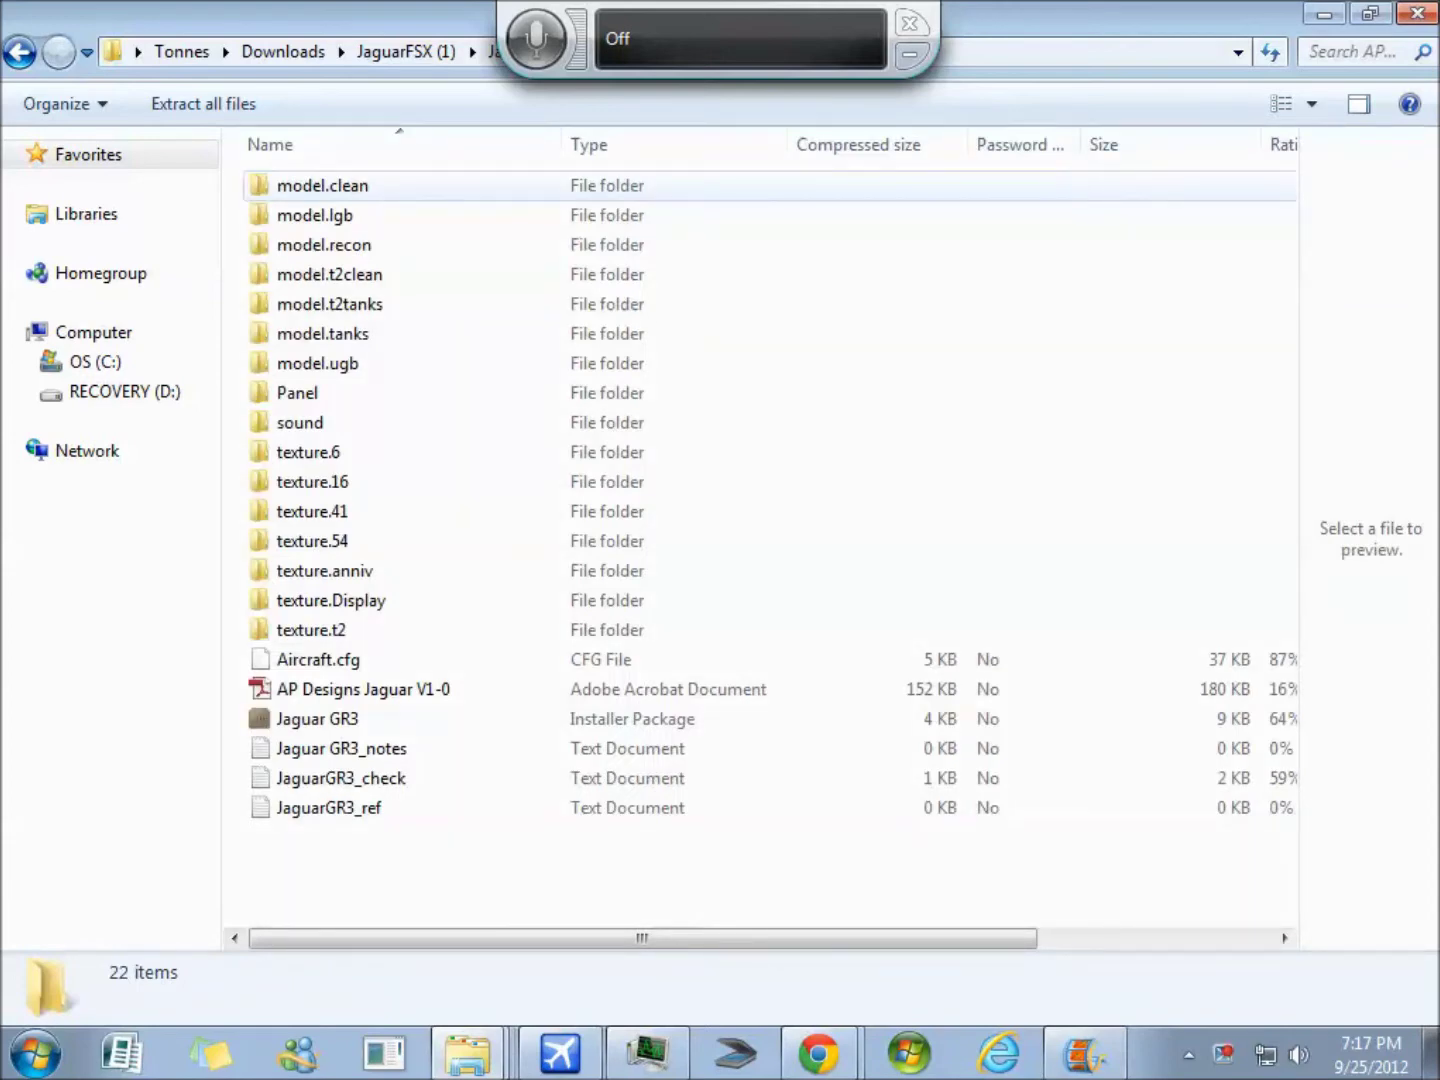
key("Down")
key("Down")
key("Up")
key("Up")
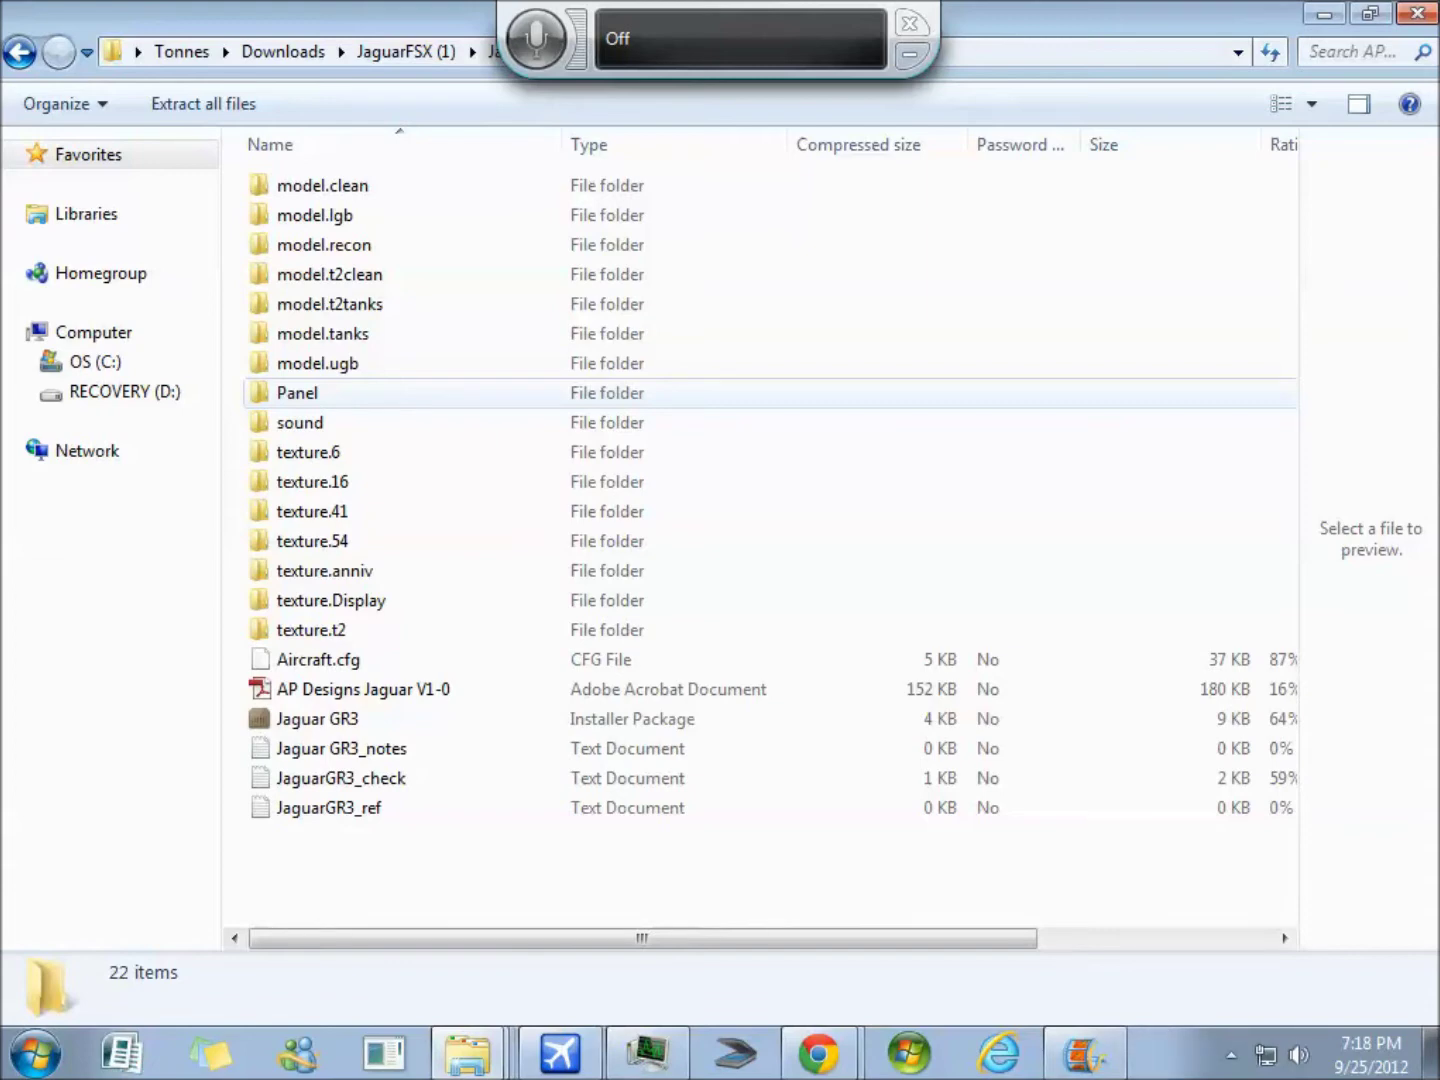
Step: Copy the APDesignsJaguar folder
left_click(19, 51)
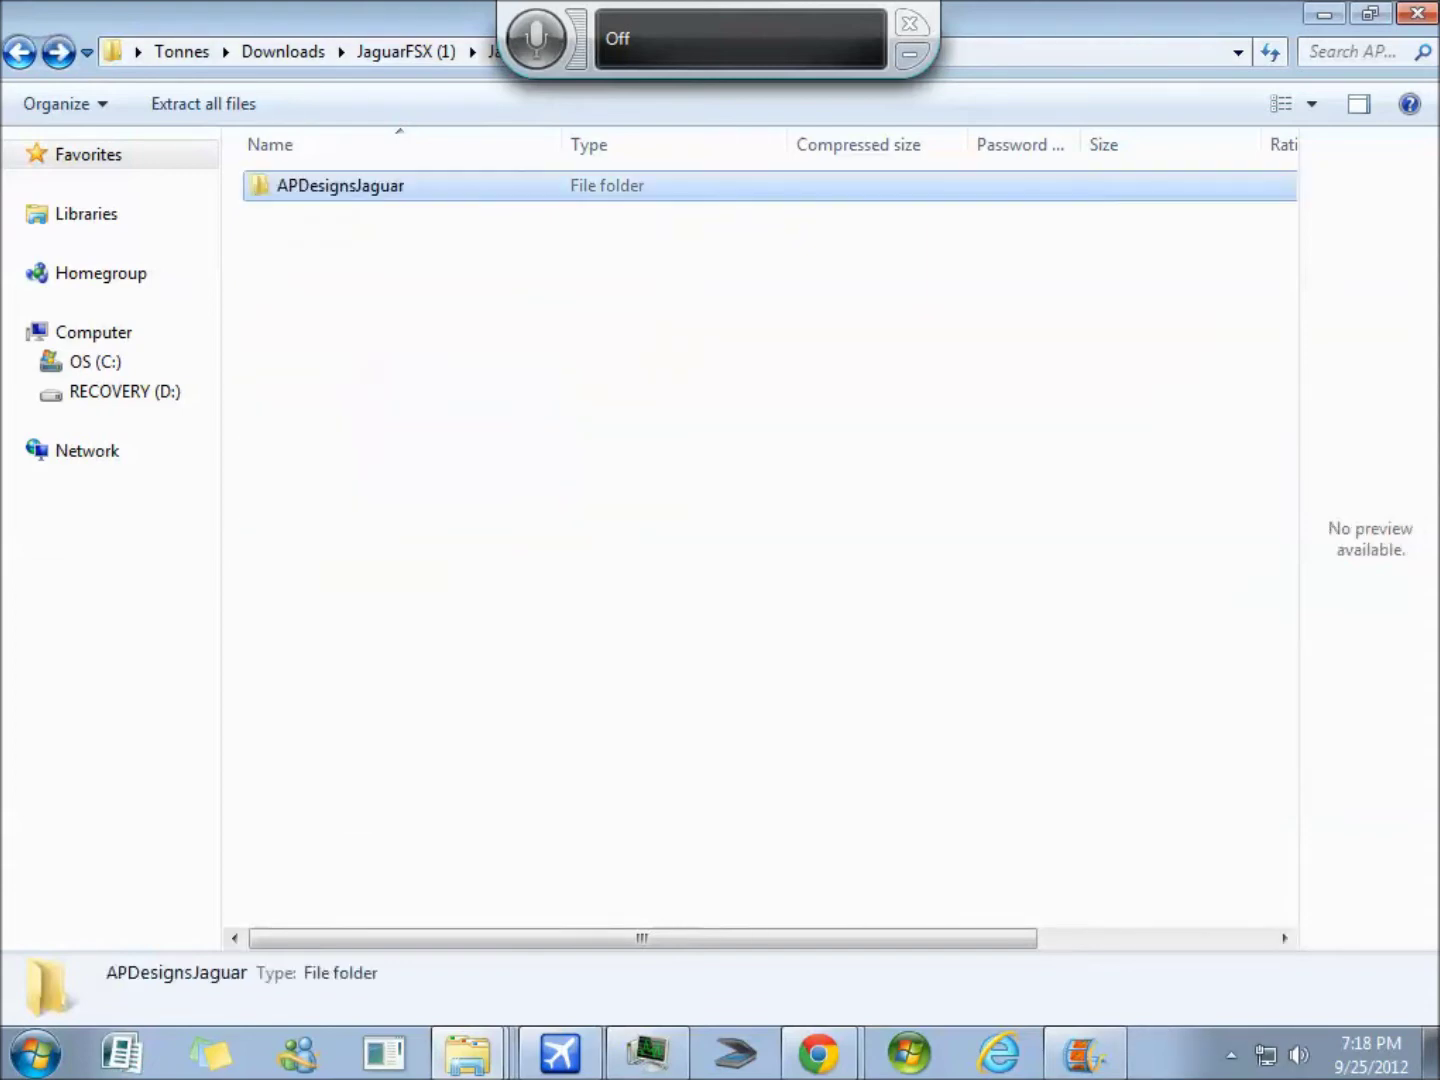
right_click(365, 182)
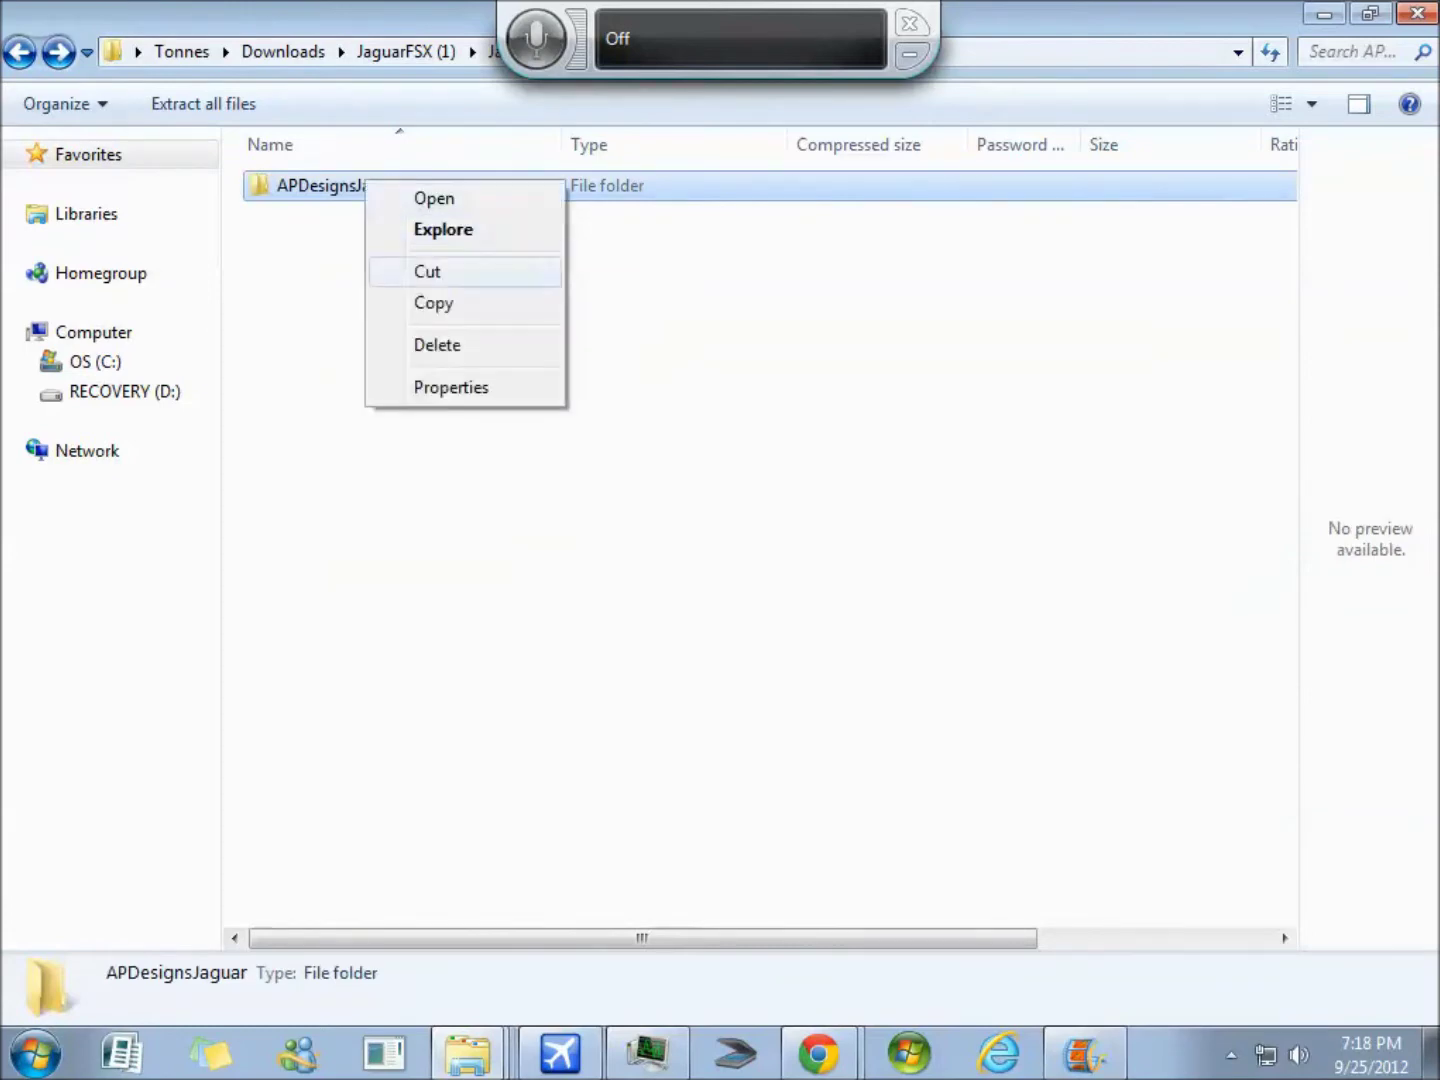
left_click(433, 302)
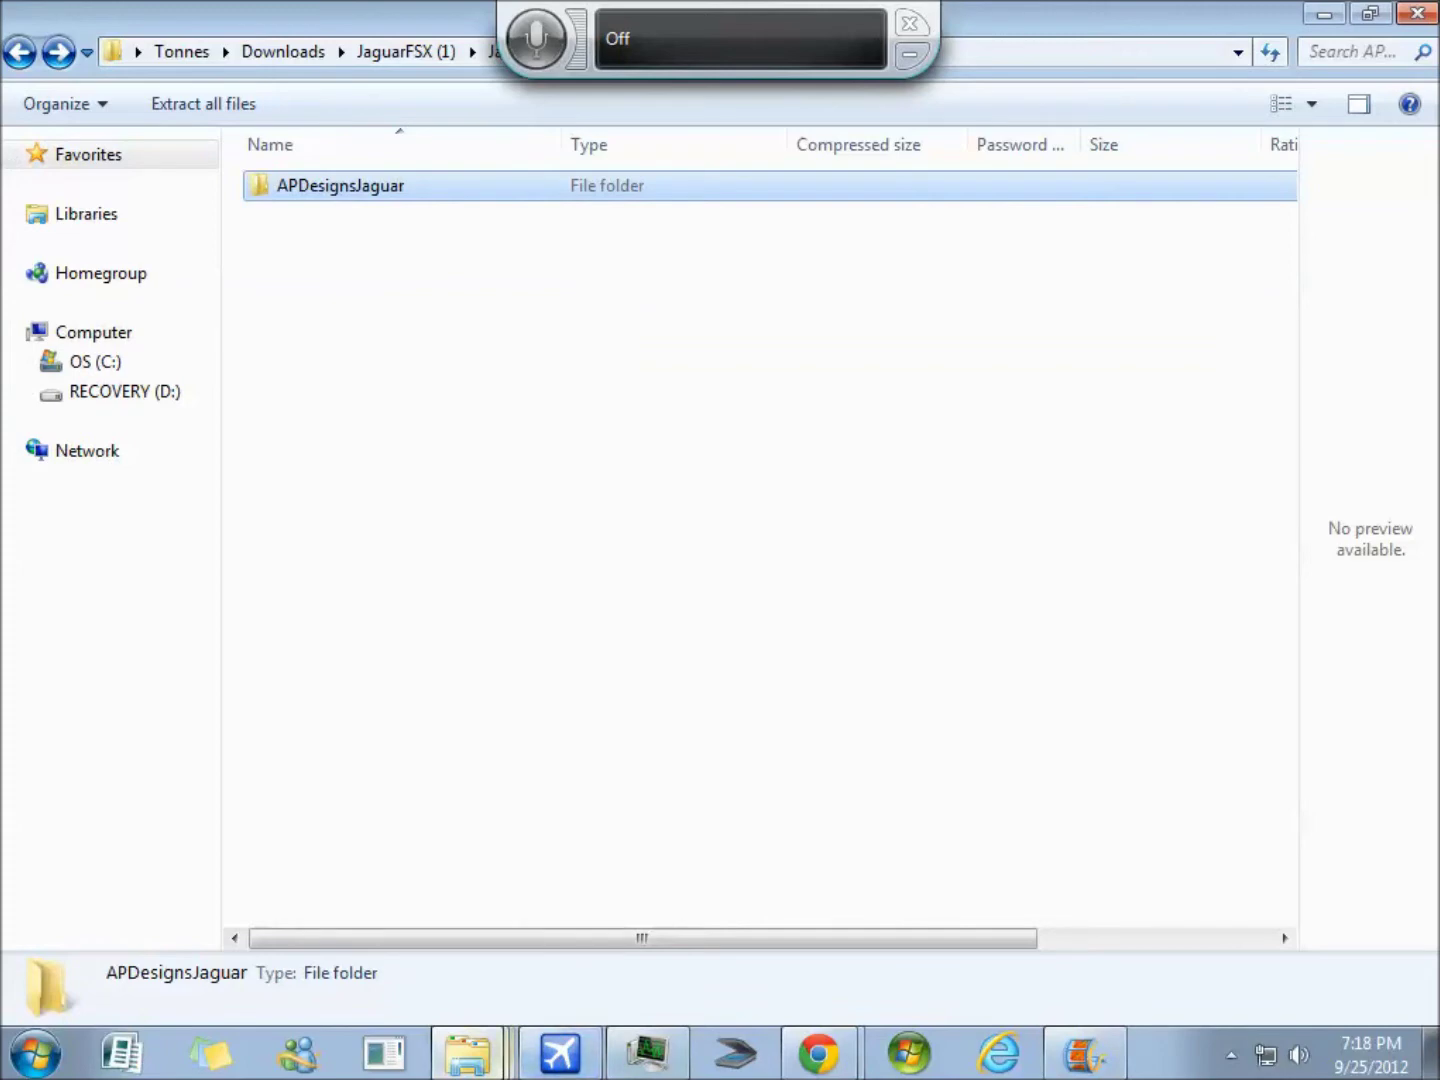
Step: Navigate to C:\Program Files\Microsoft Games\Microsoft Flight Simulator X\SimObjects
left_click(95, 361)
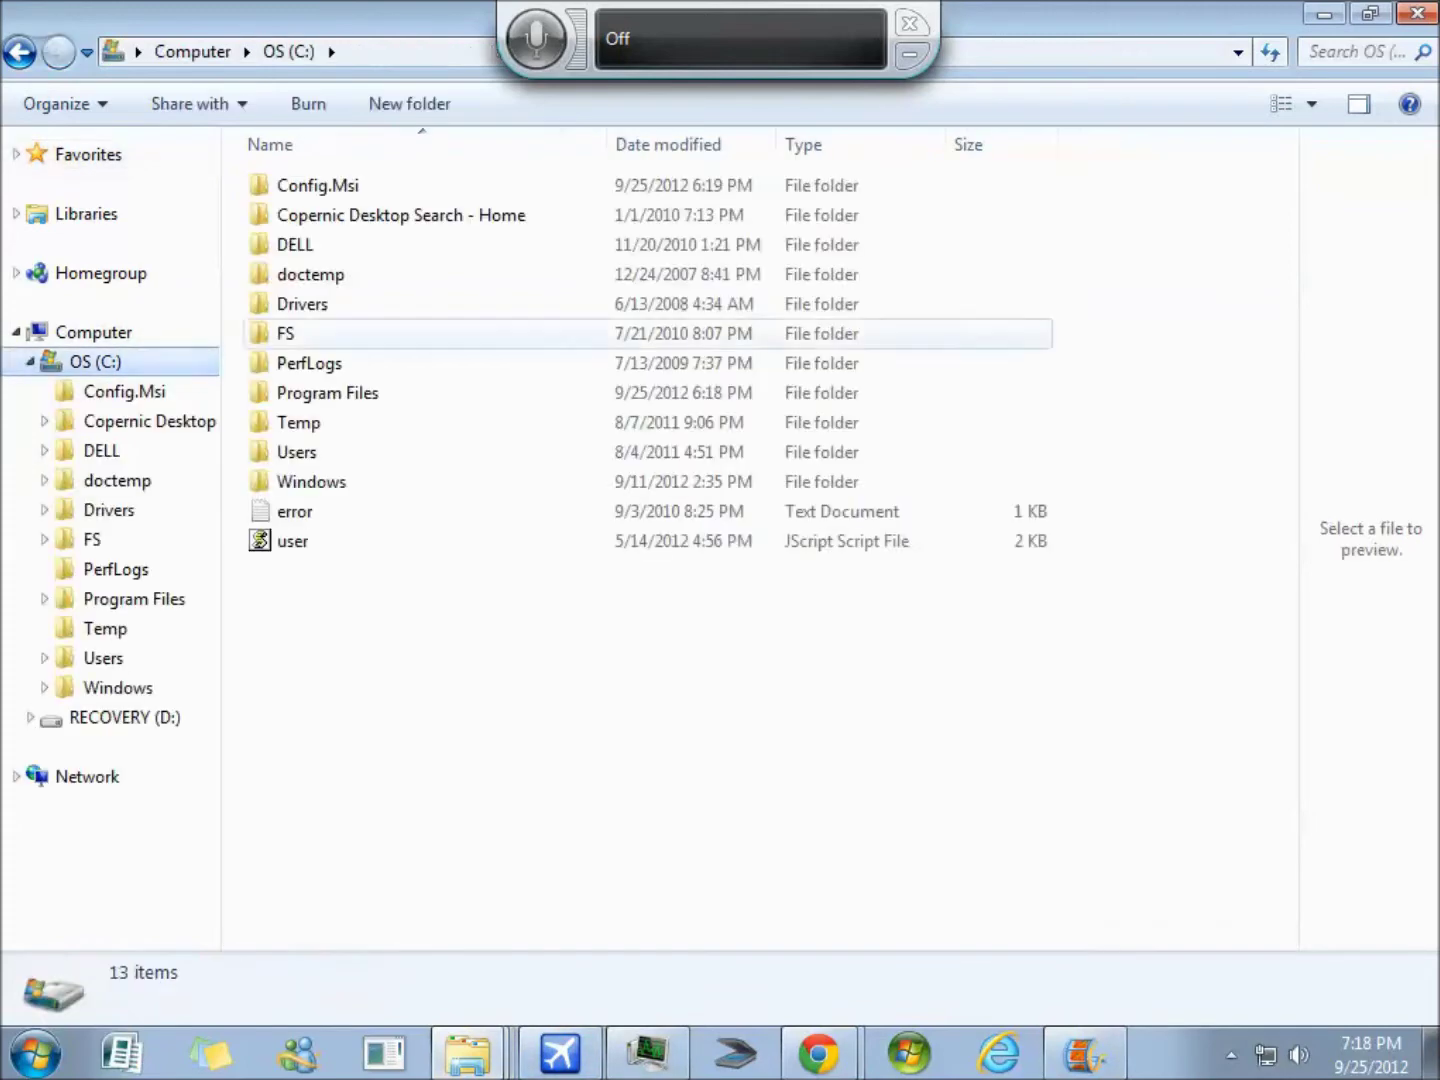
left_click(329, 392)
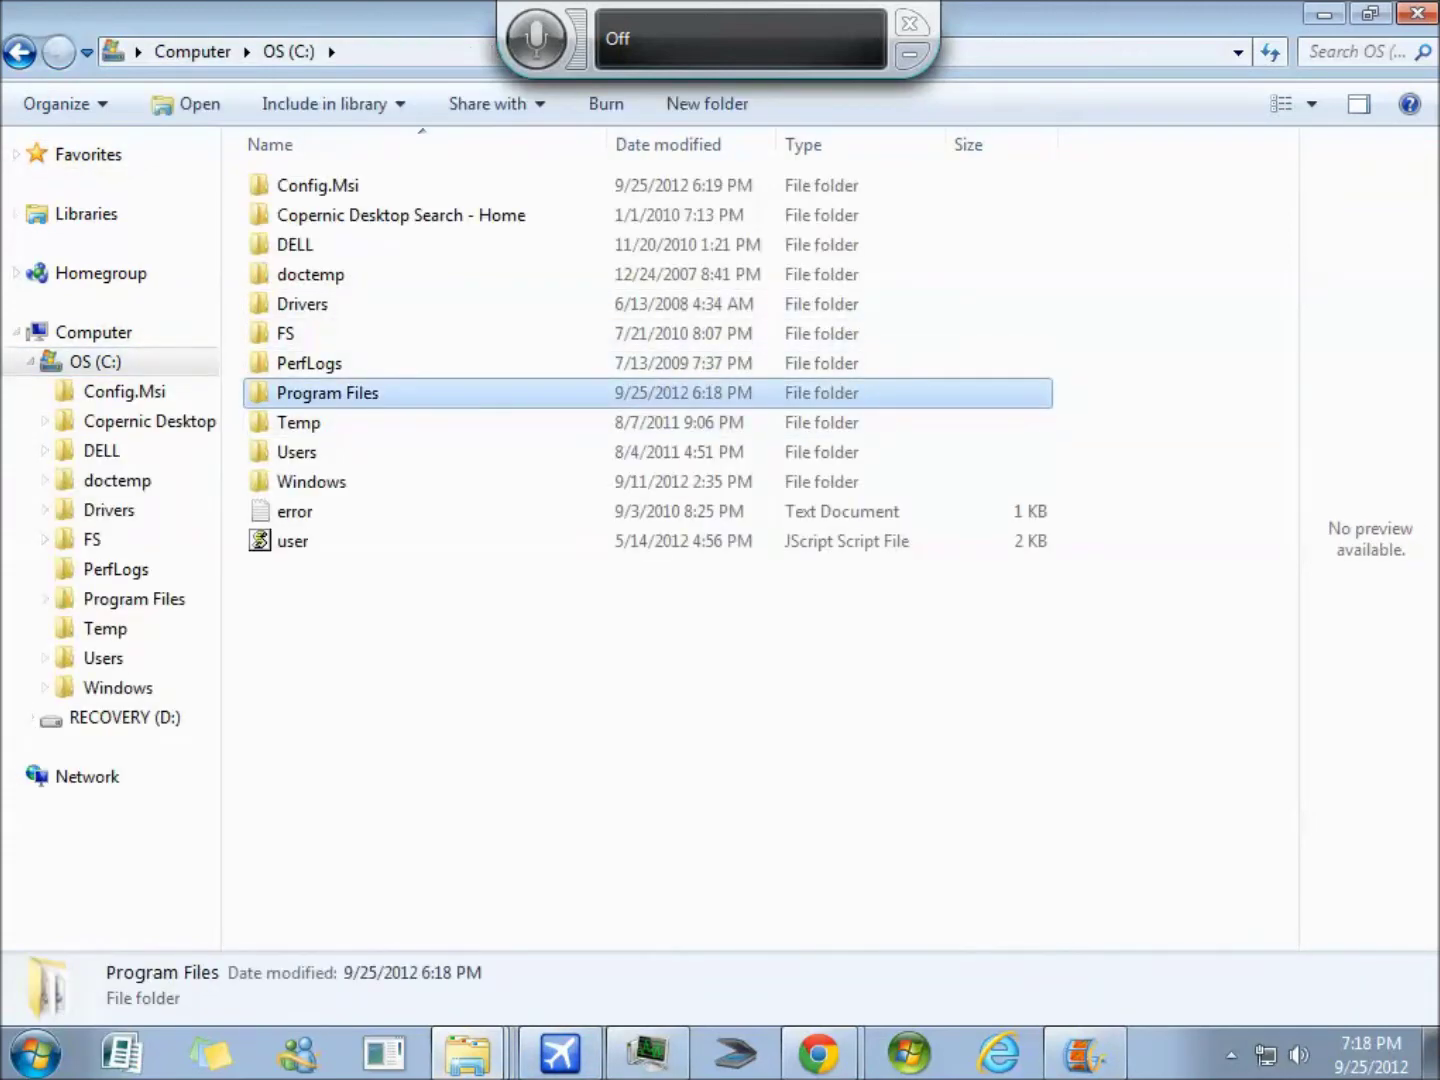
double_click(329, 392)
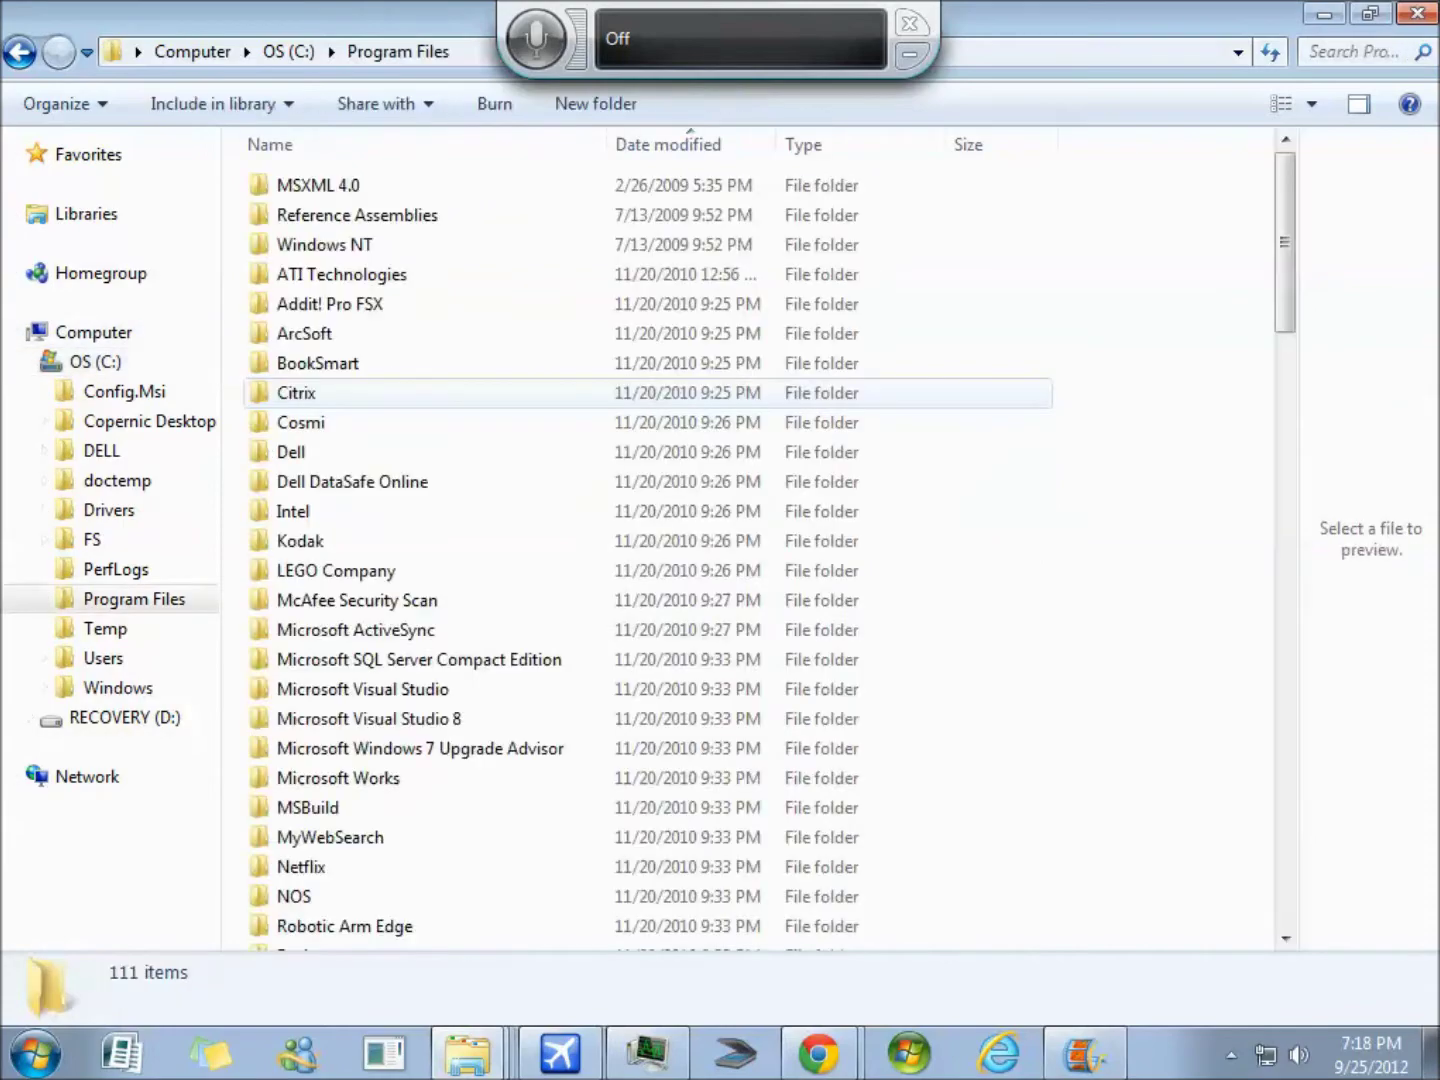
scroll(540, 851, "down", 15)
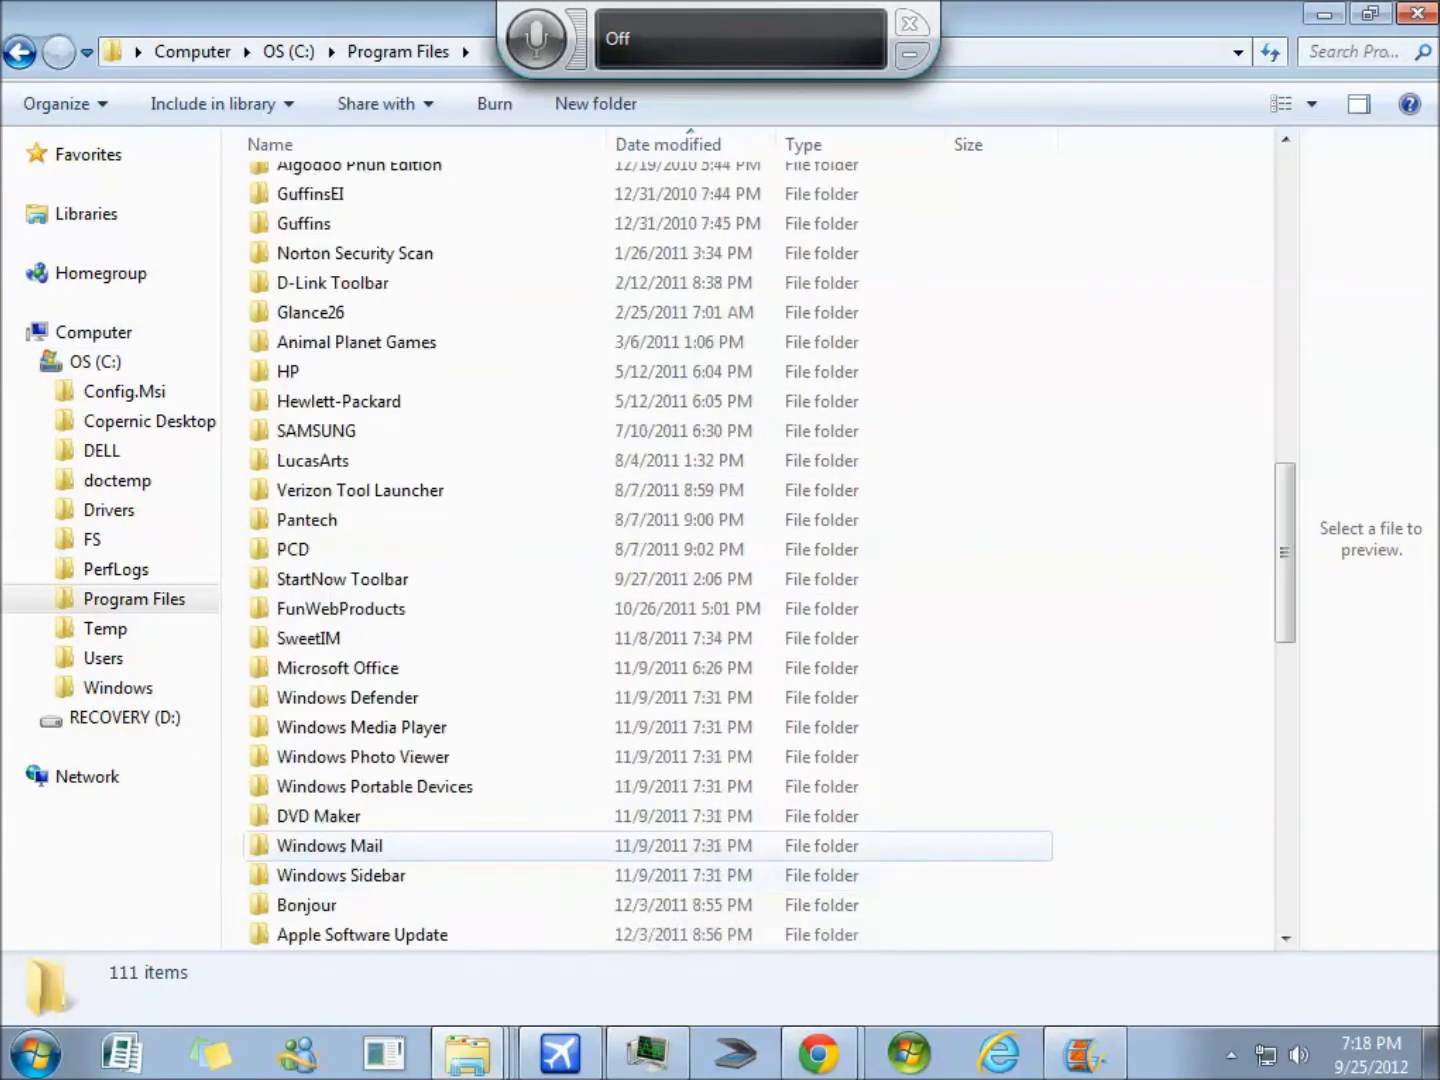
scroll(540, 845, "down", 13)
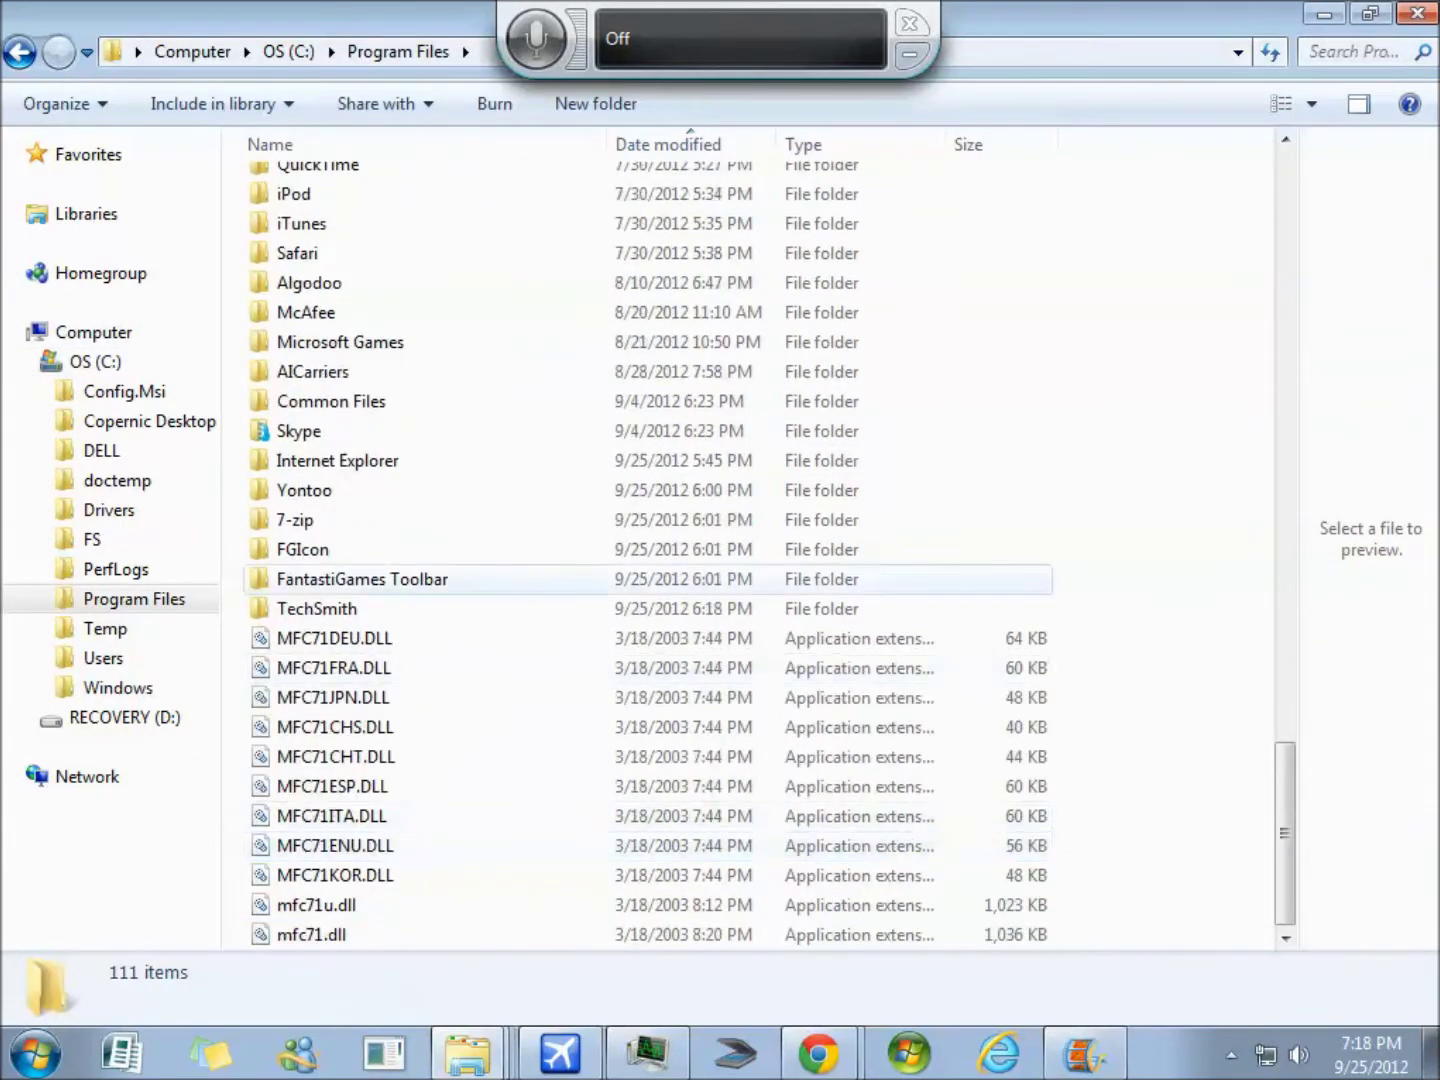
left_click(340, 342)
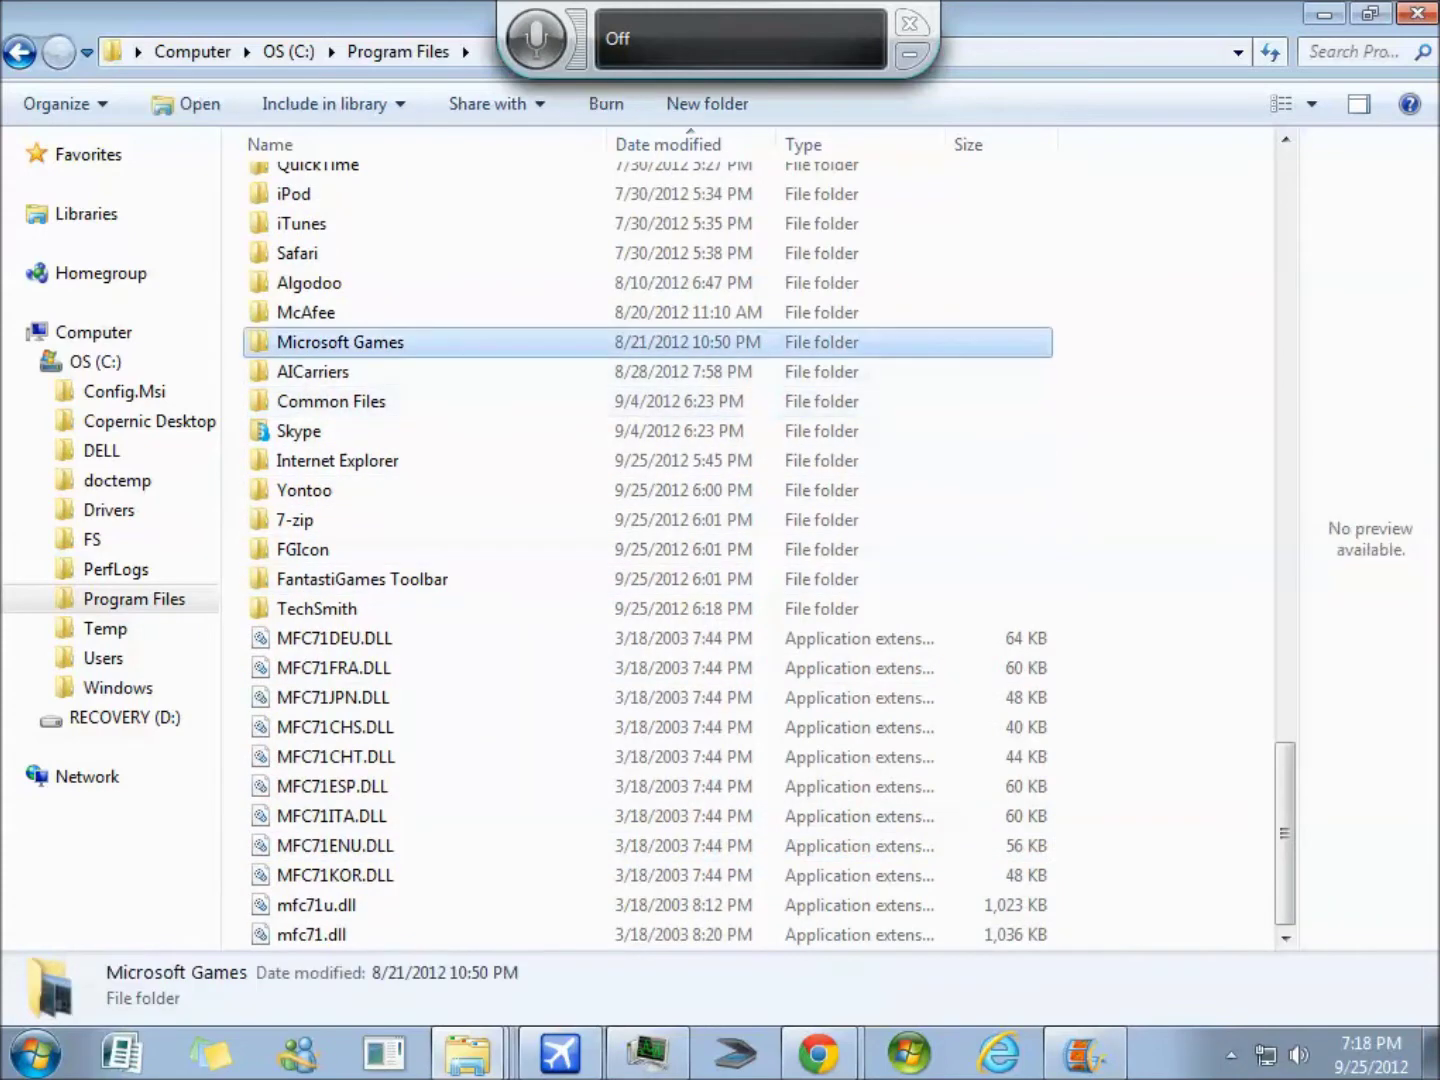
double_click(400, 342)
double_click(401, 331)
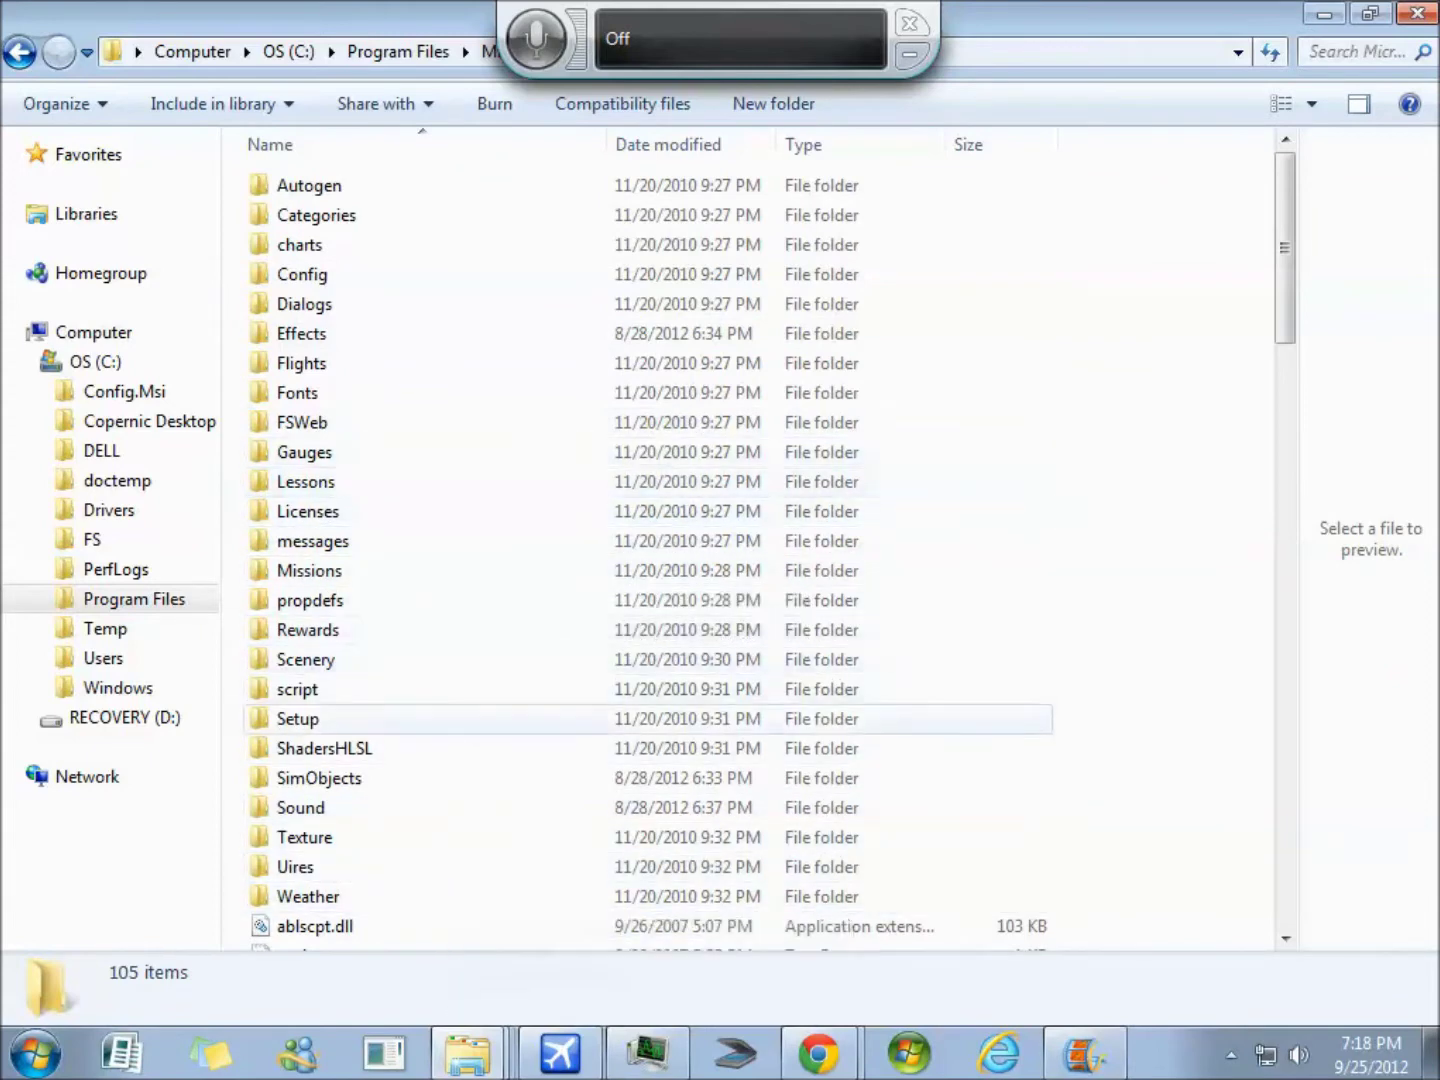
double_click(330, 778)
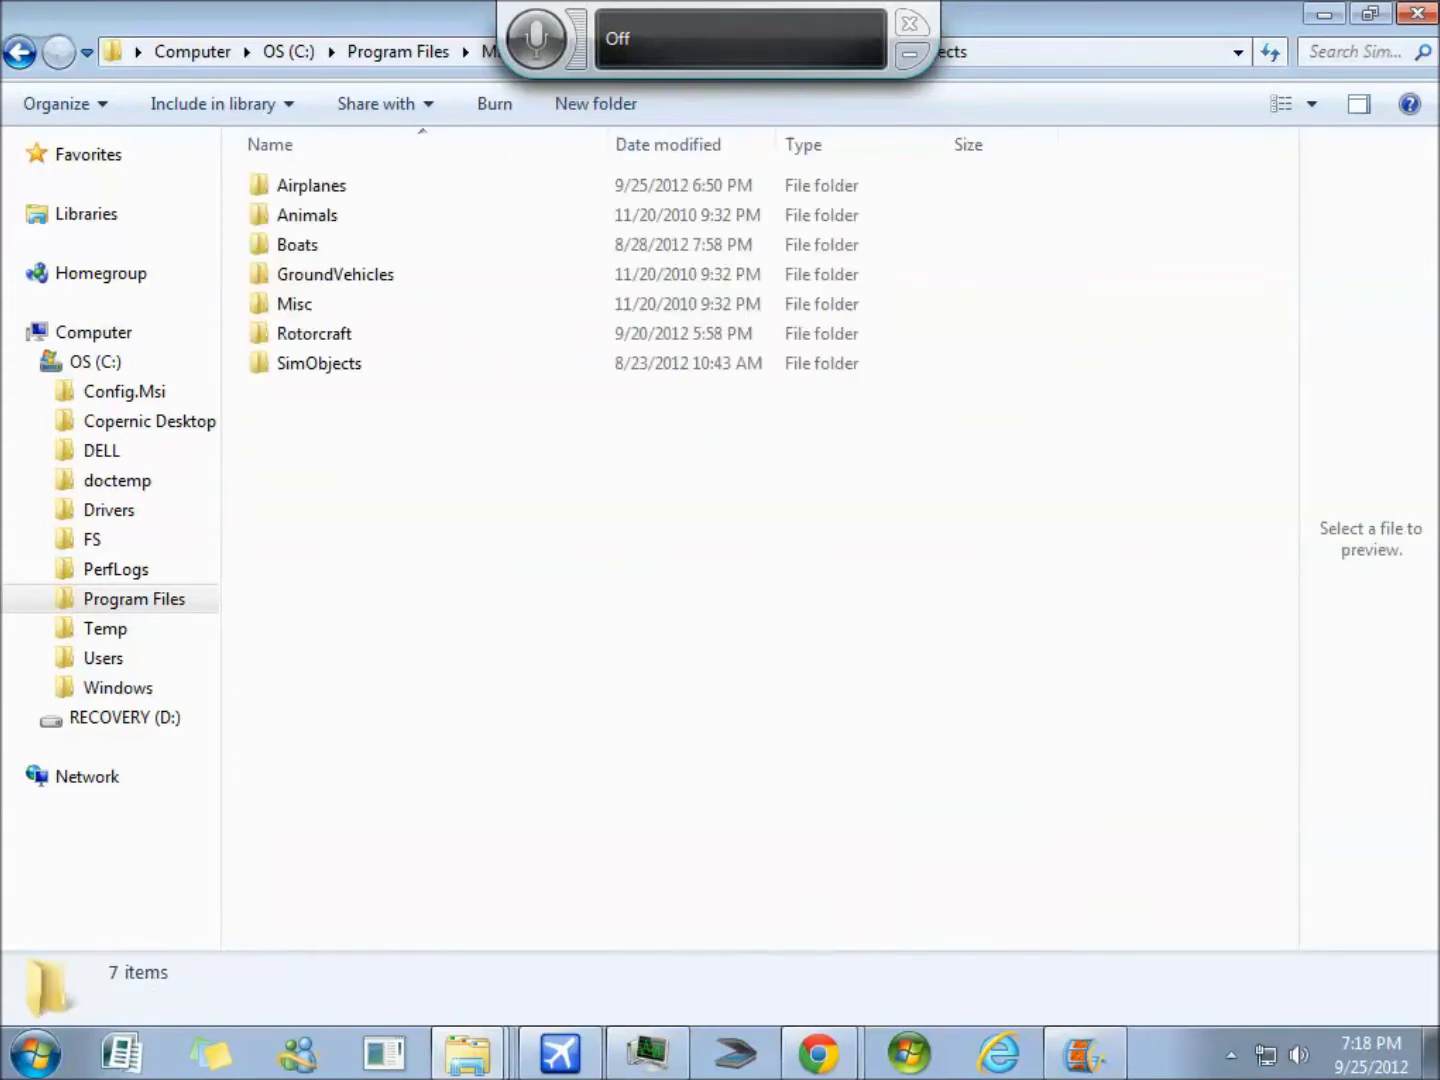
Step: Bring up the Airplanes folder's paste actions, dismiss them, and switch to Flight Simulator X
left_click(311, 185)
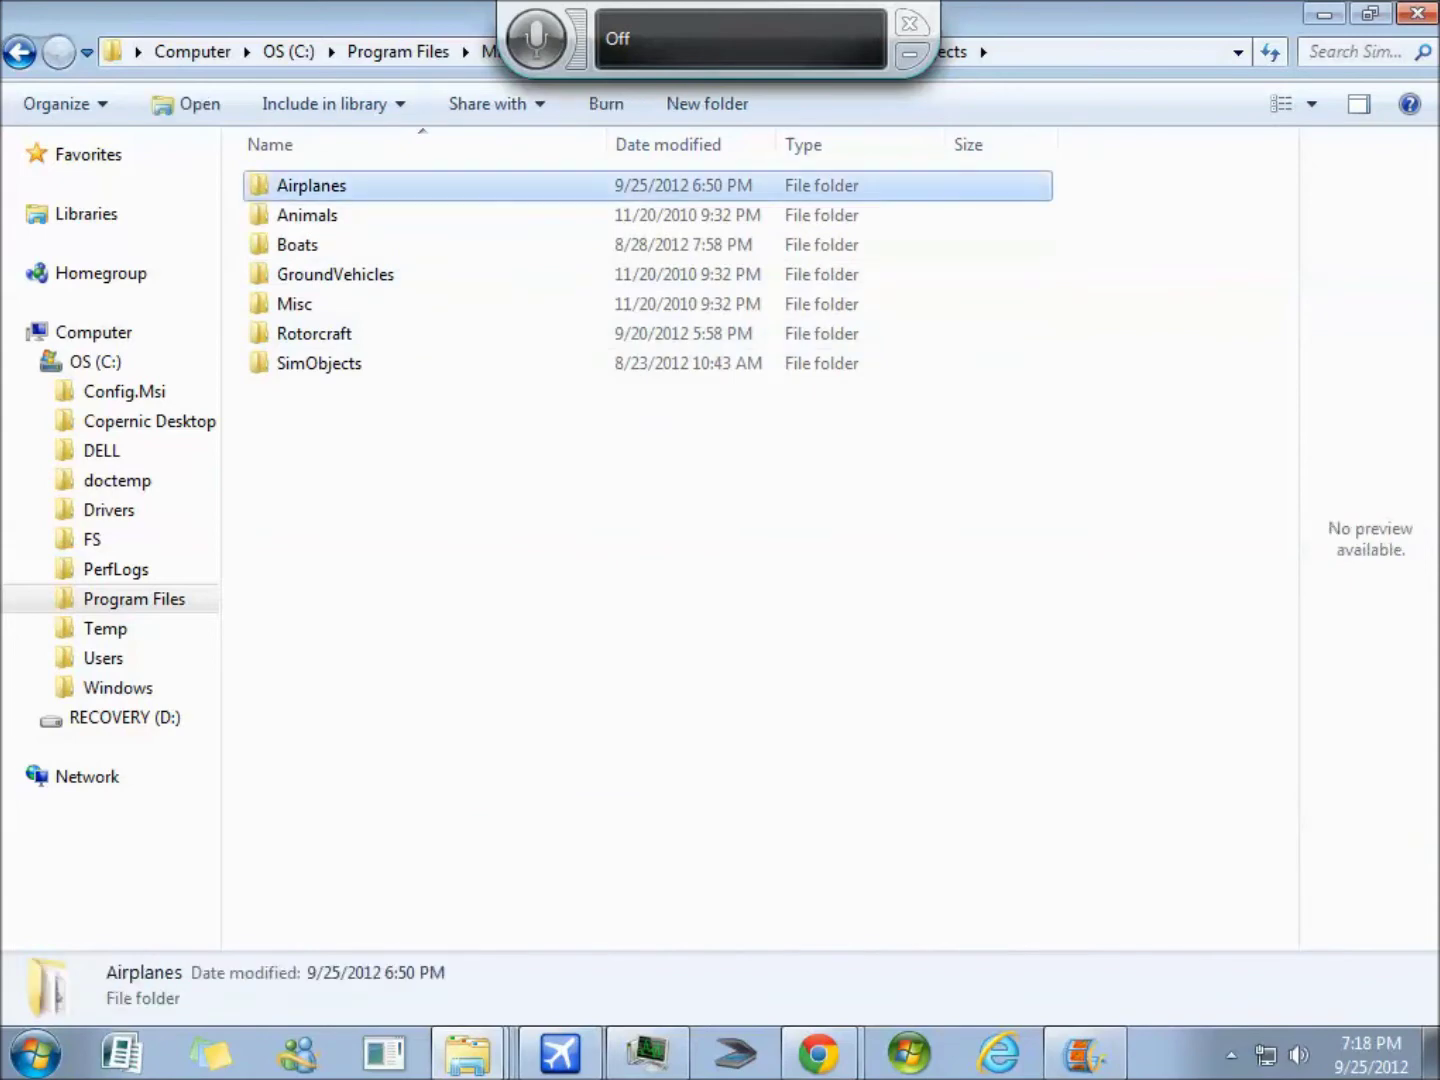
right_click(430, 181)
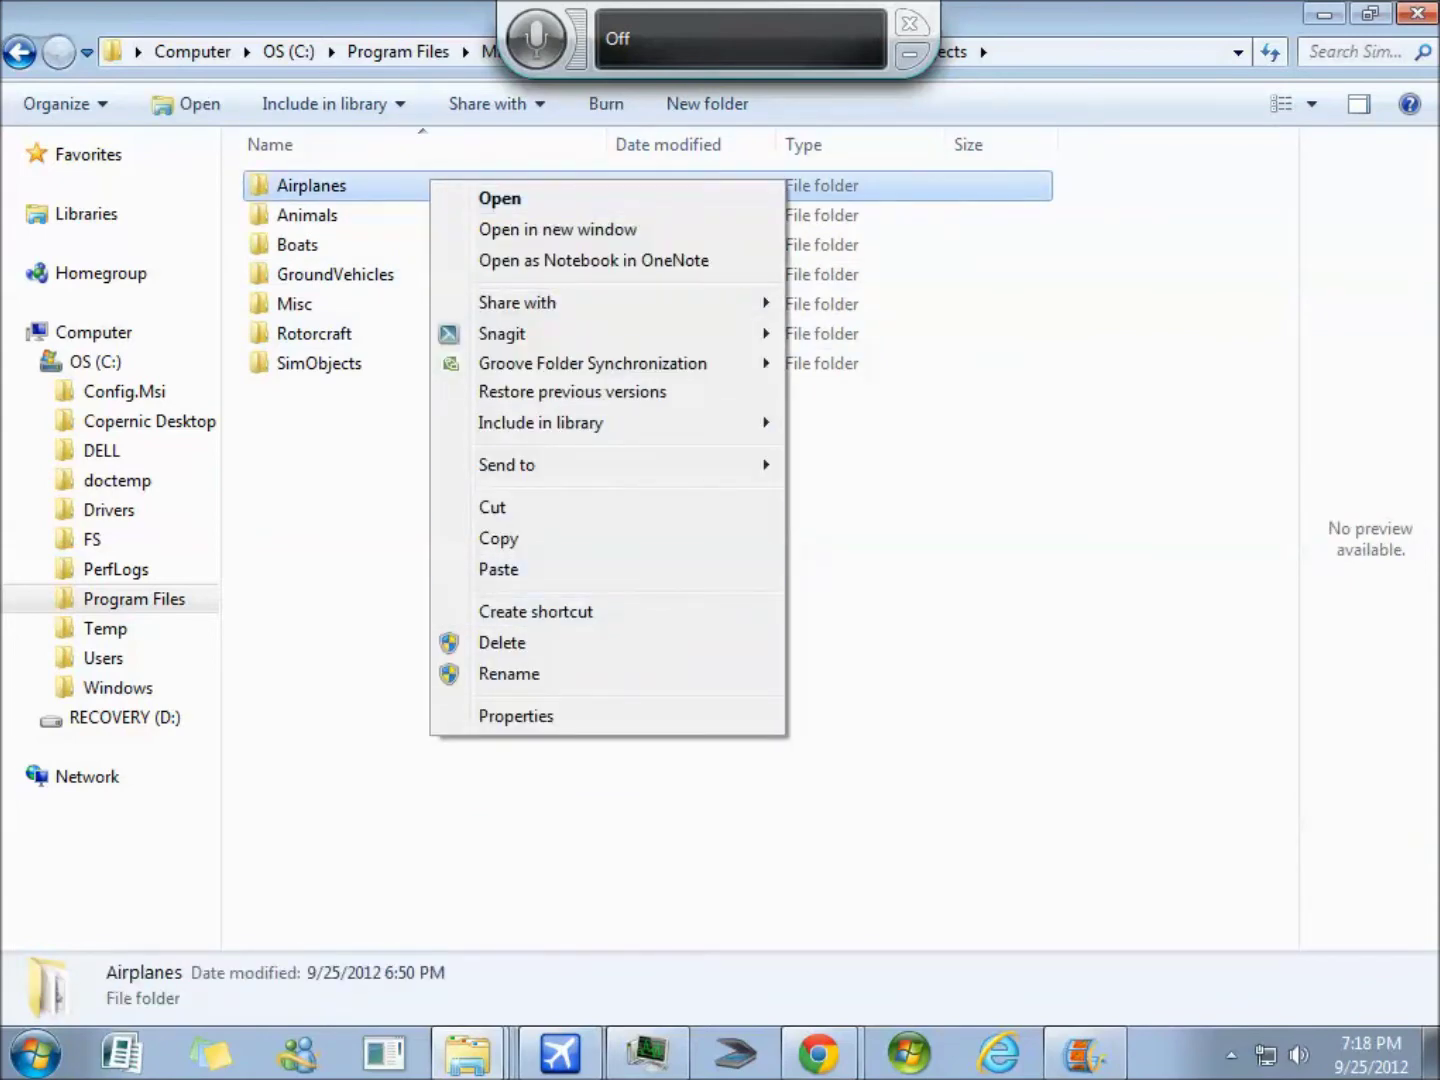
key("Escape")
left_click(699, 600)
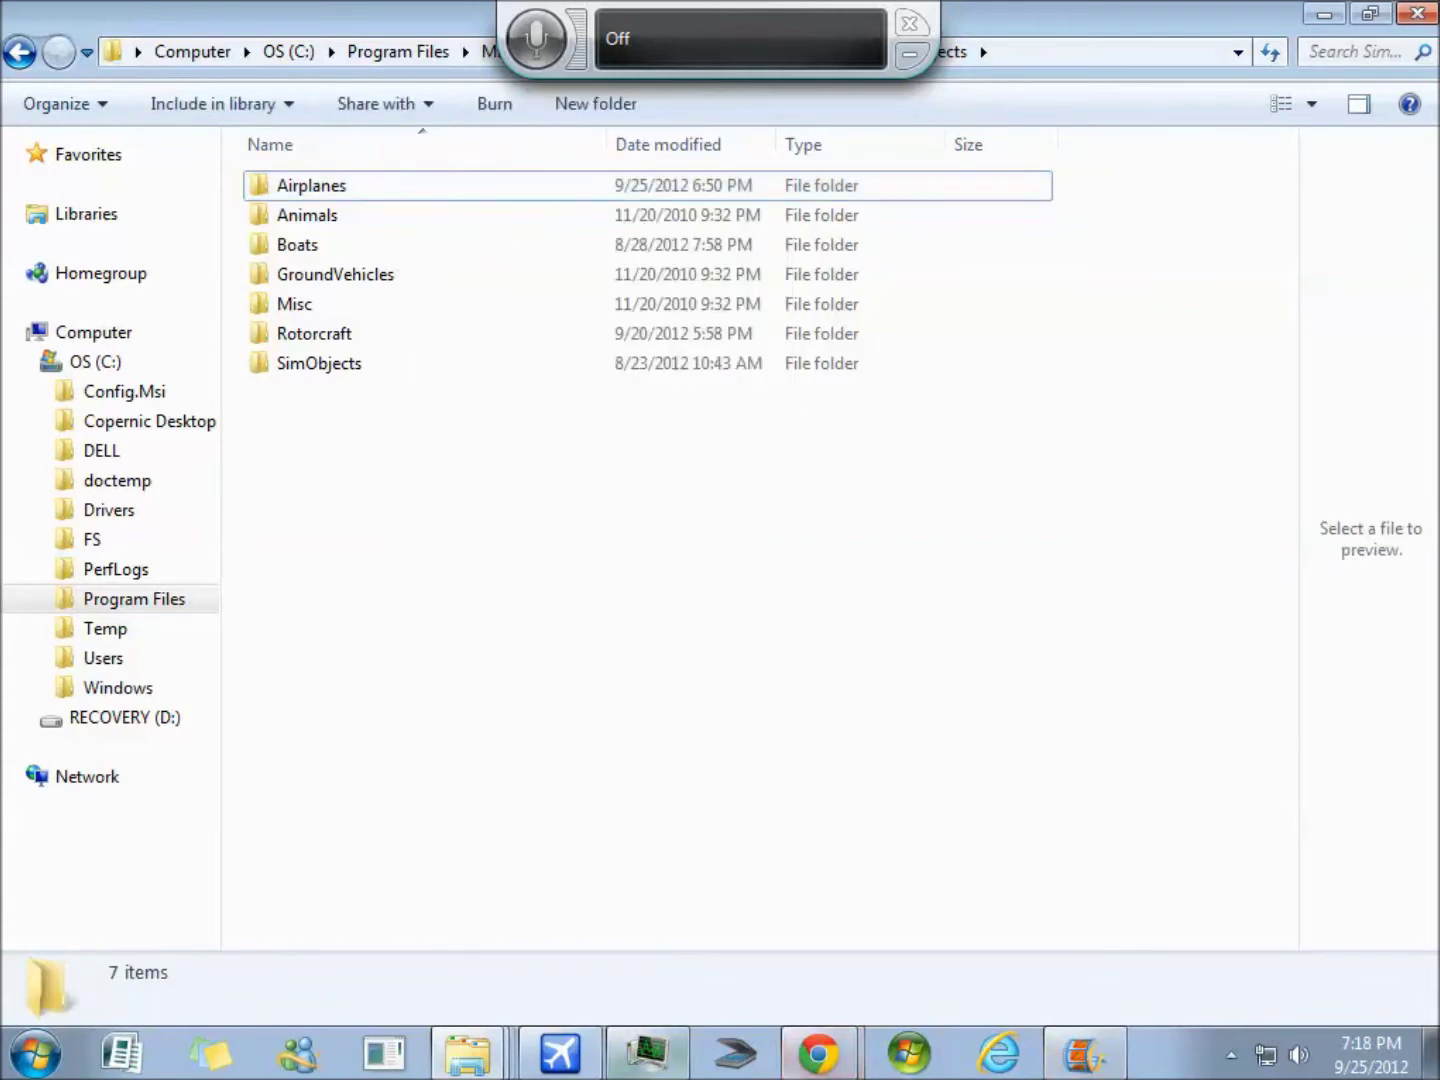
left_click(560, 1053)
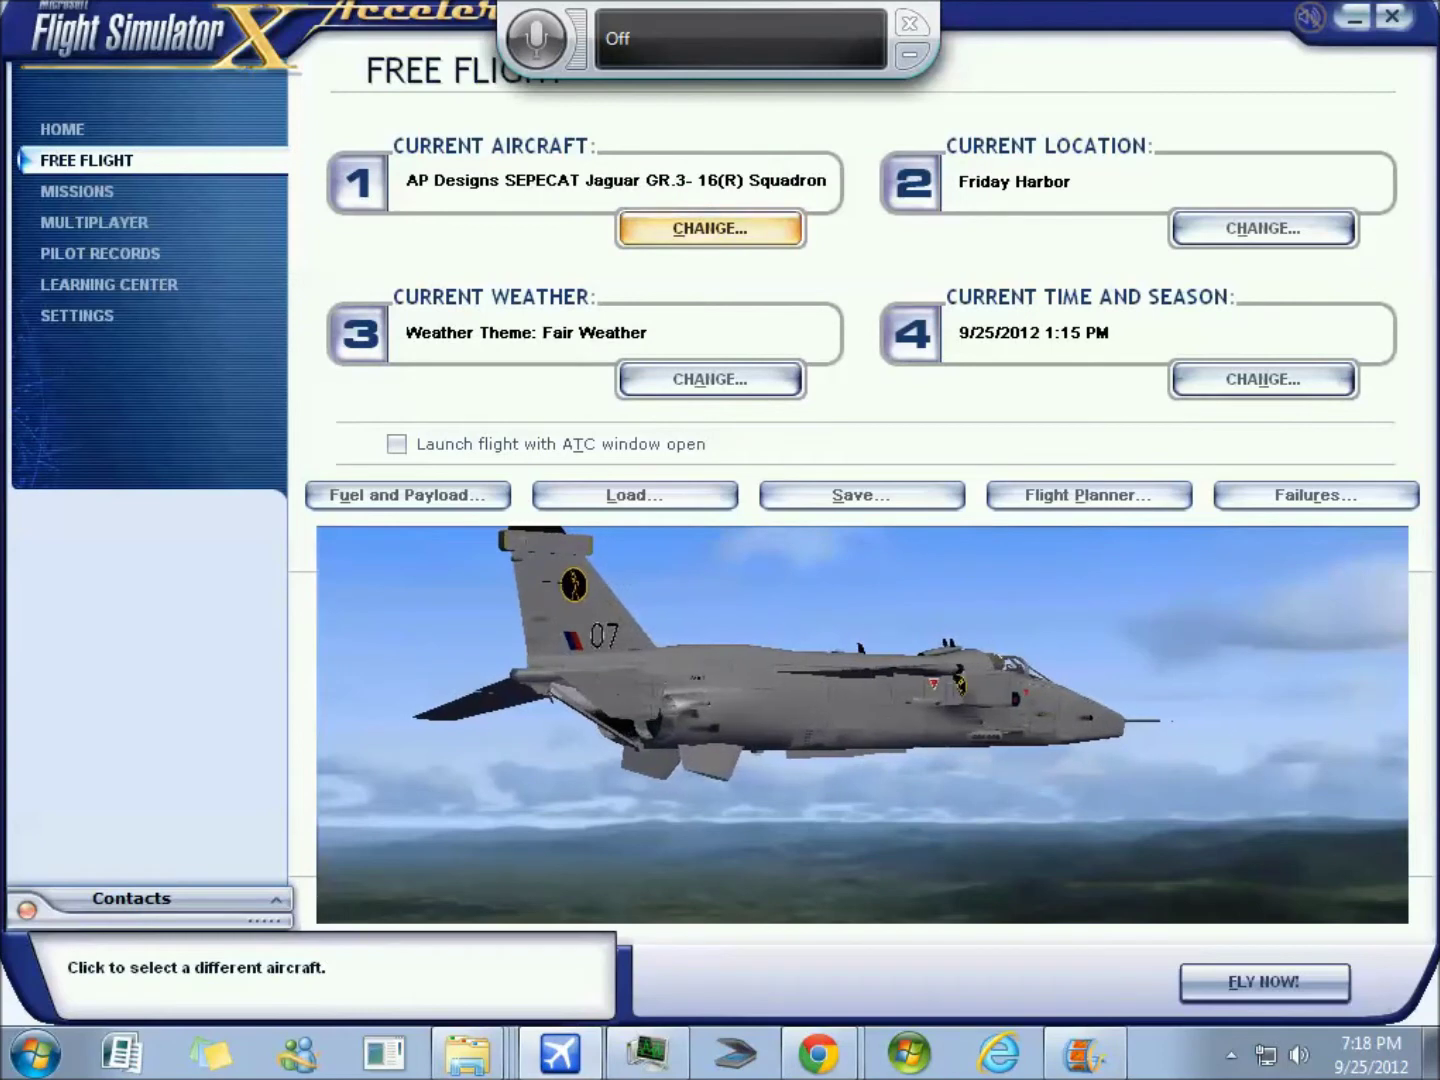
Step: Choose Change under Current Aircraft and close the duplicate-title error dialog
left_click(710, 228)
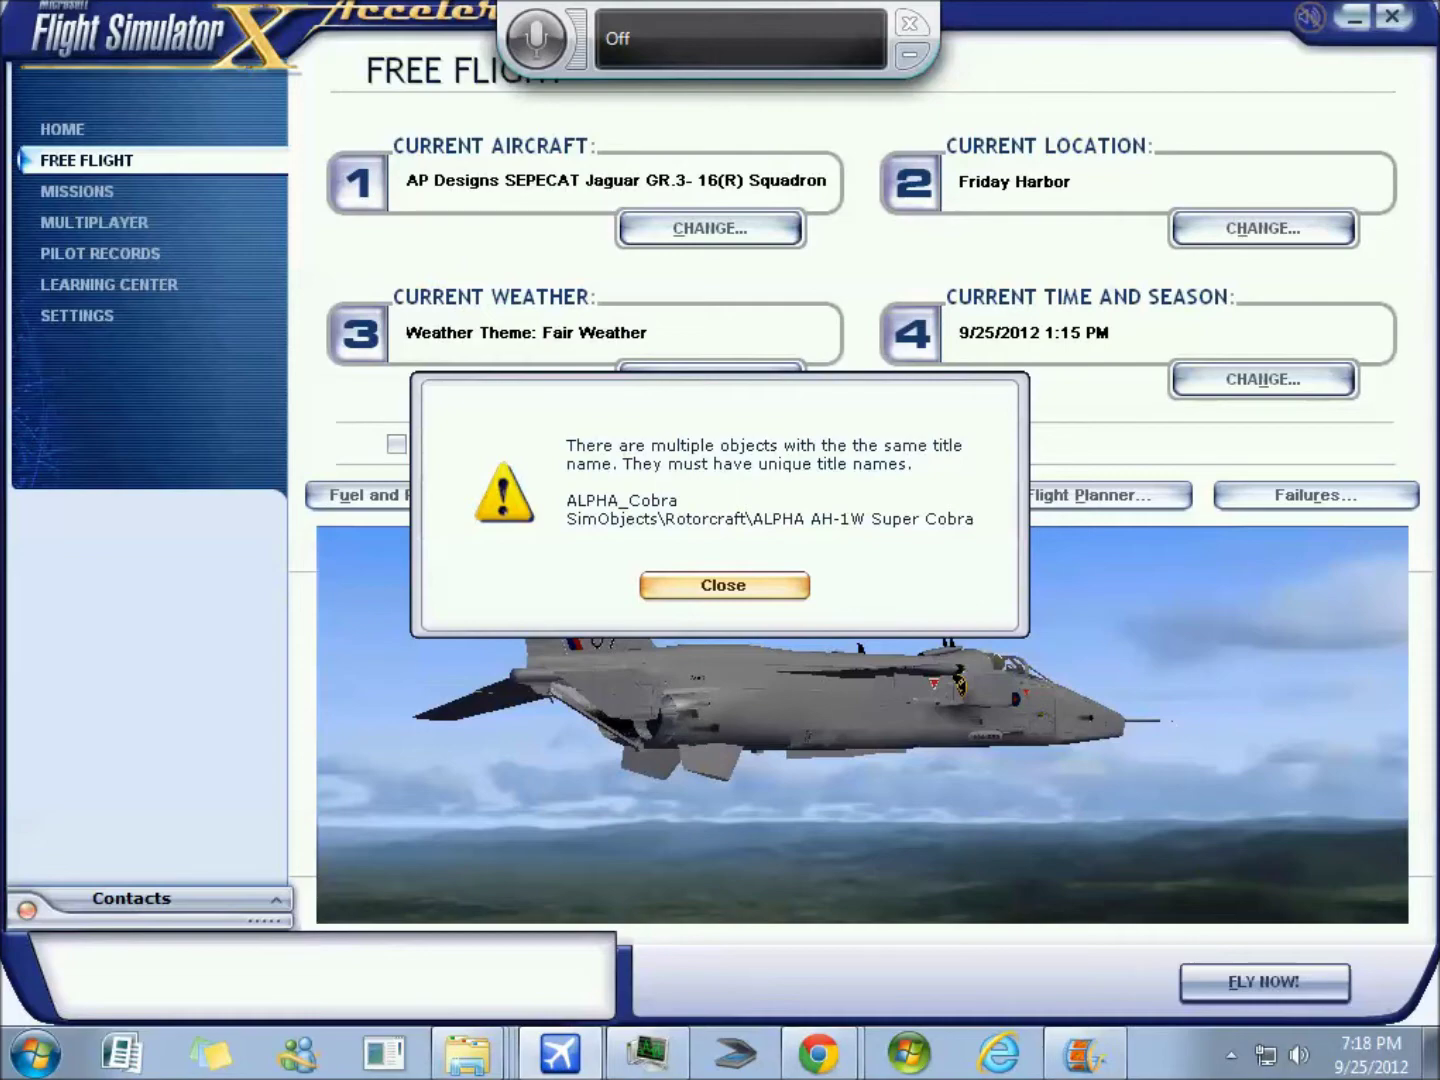
left_click(723, 585)
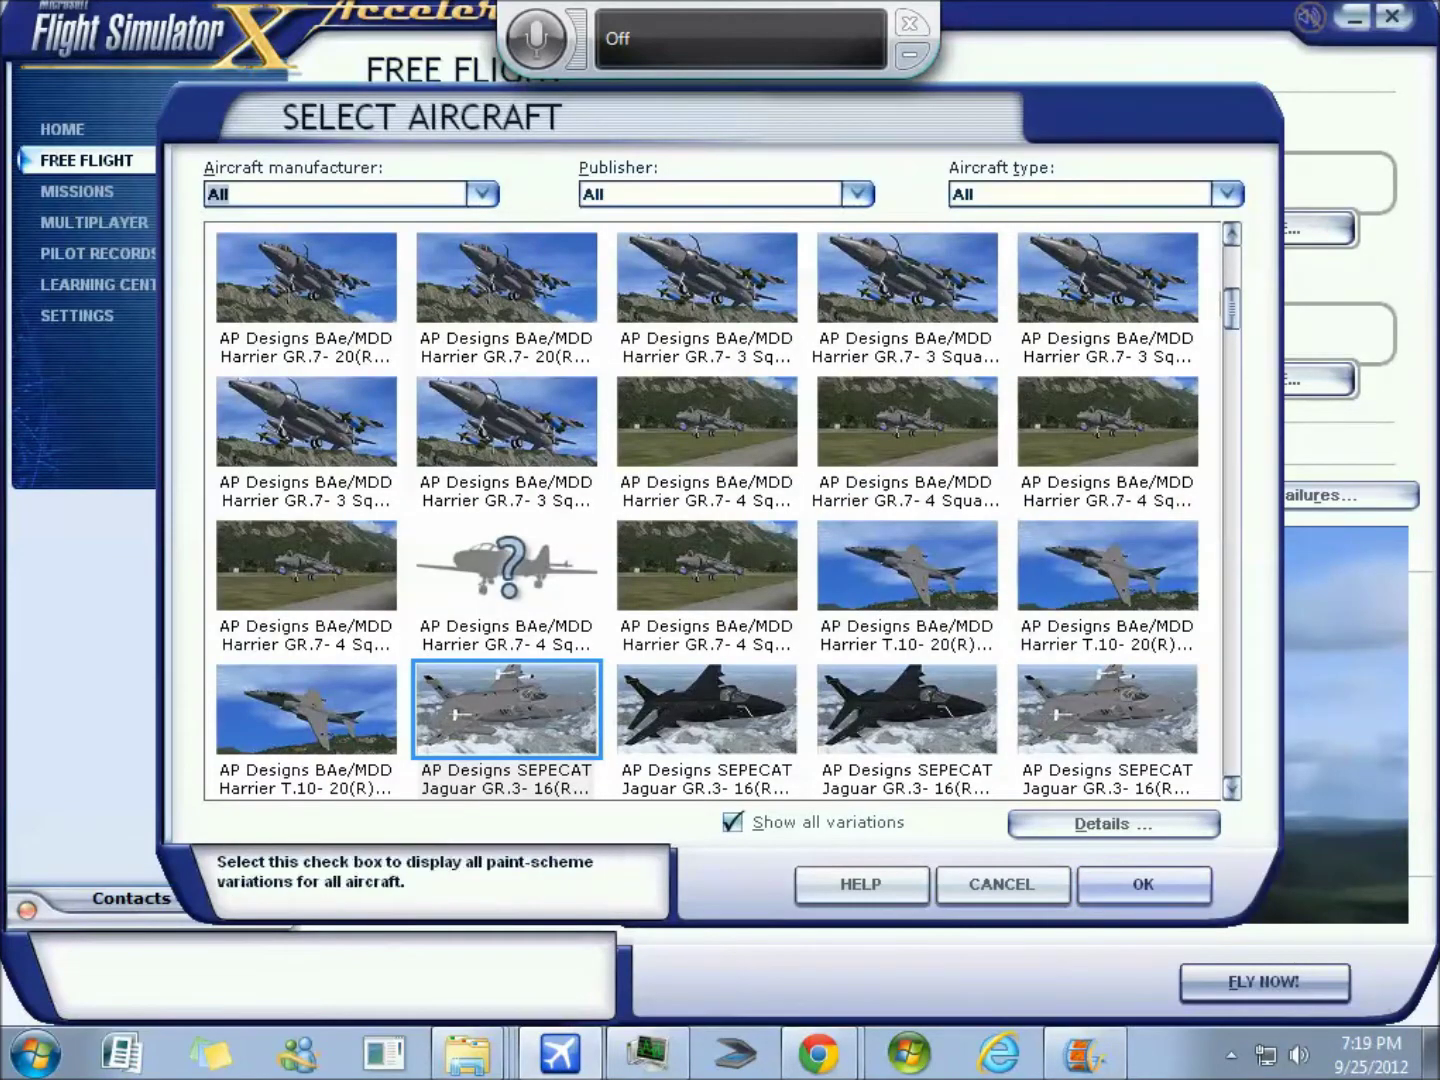
Step: Select the gloss-black AP Designs SEPECAT Jaguar GR.3, review its details, and confirm it
left_click(706, 710)
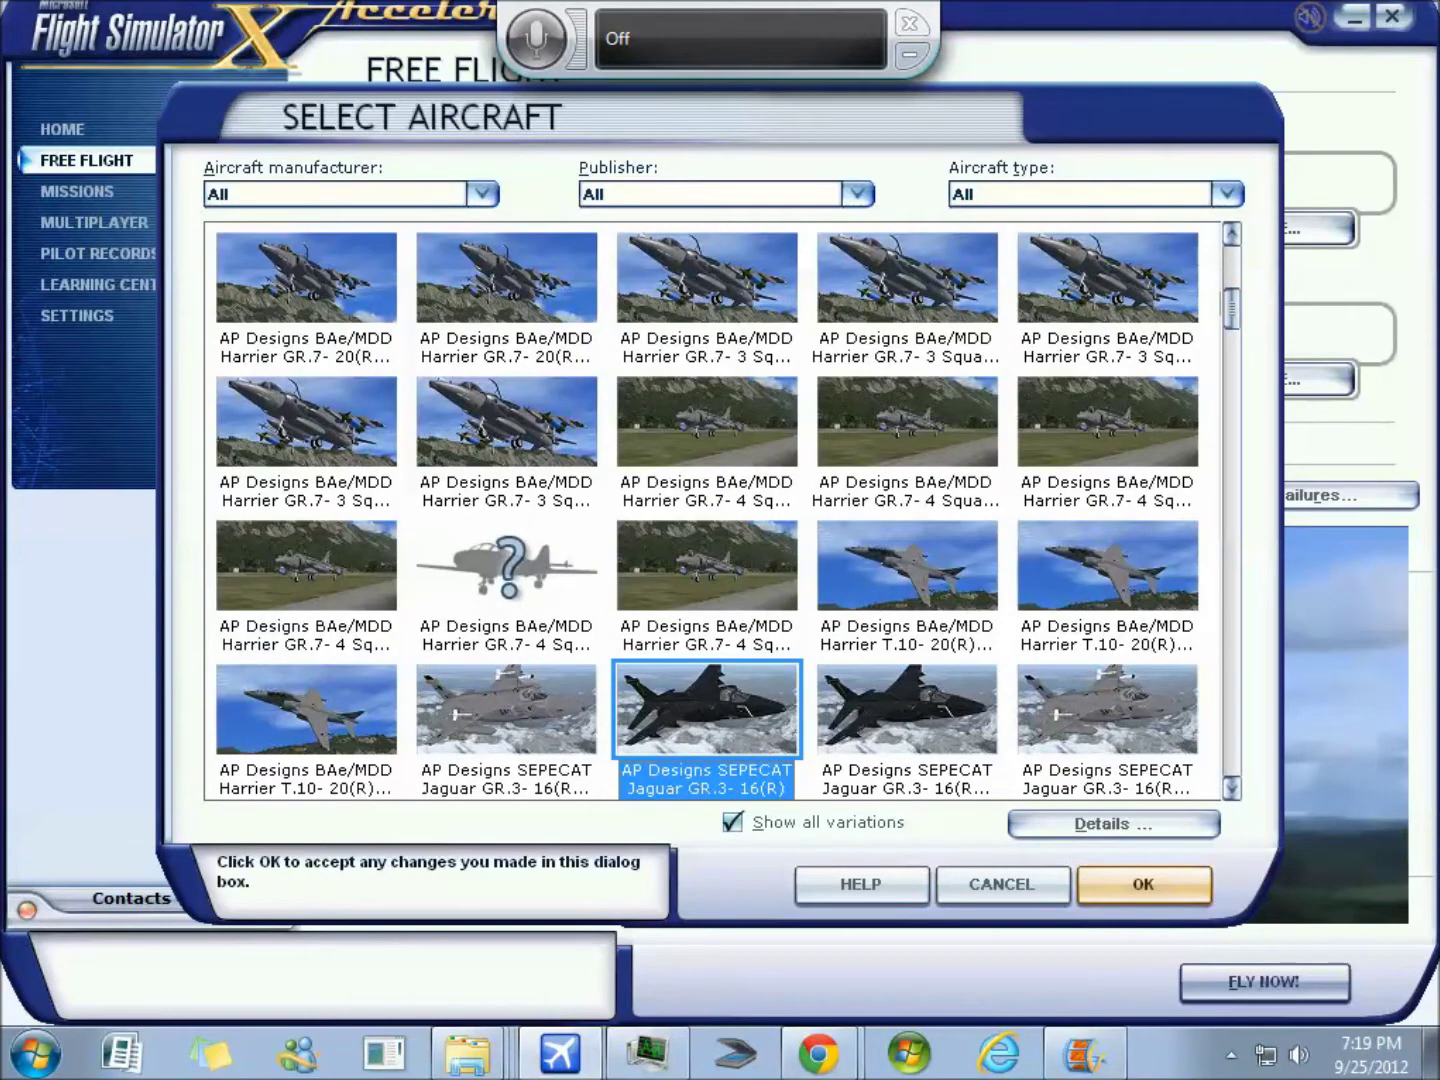
left_click(1112, 823)
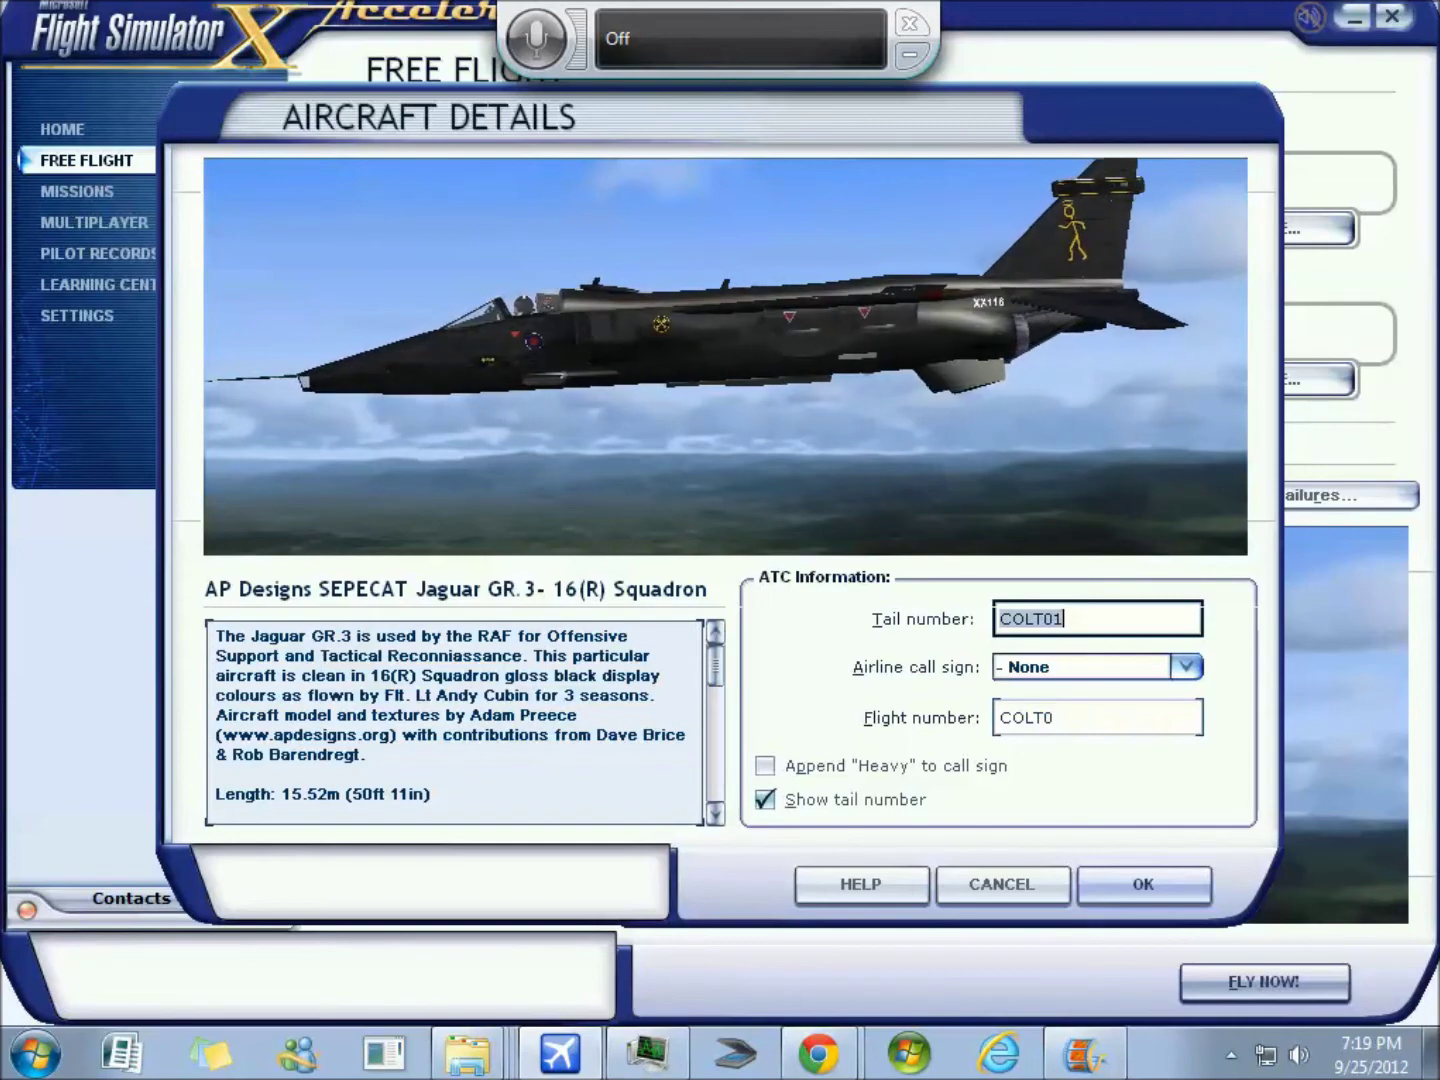
left_click(1143, 884)
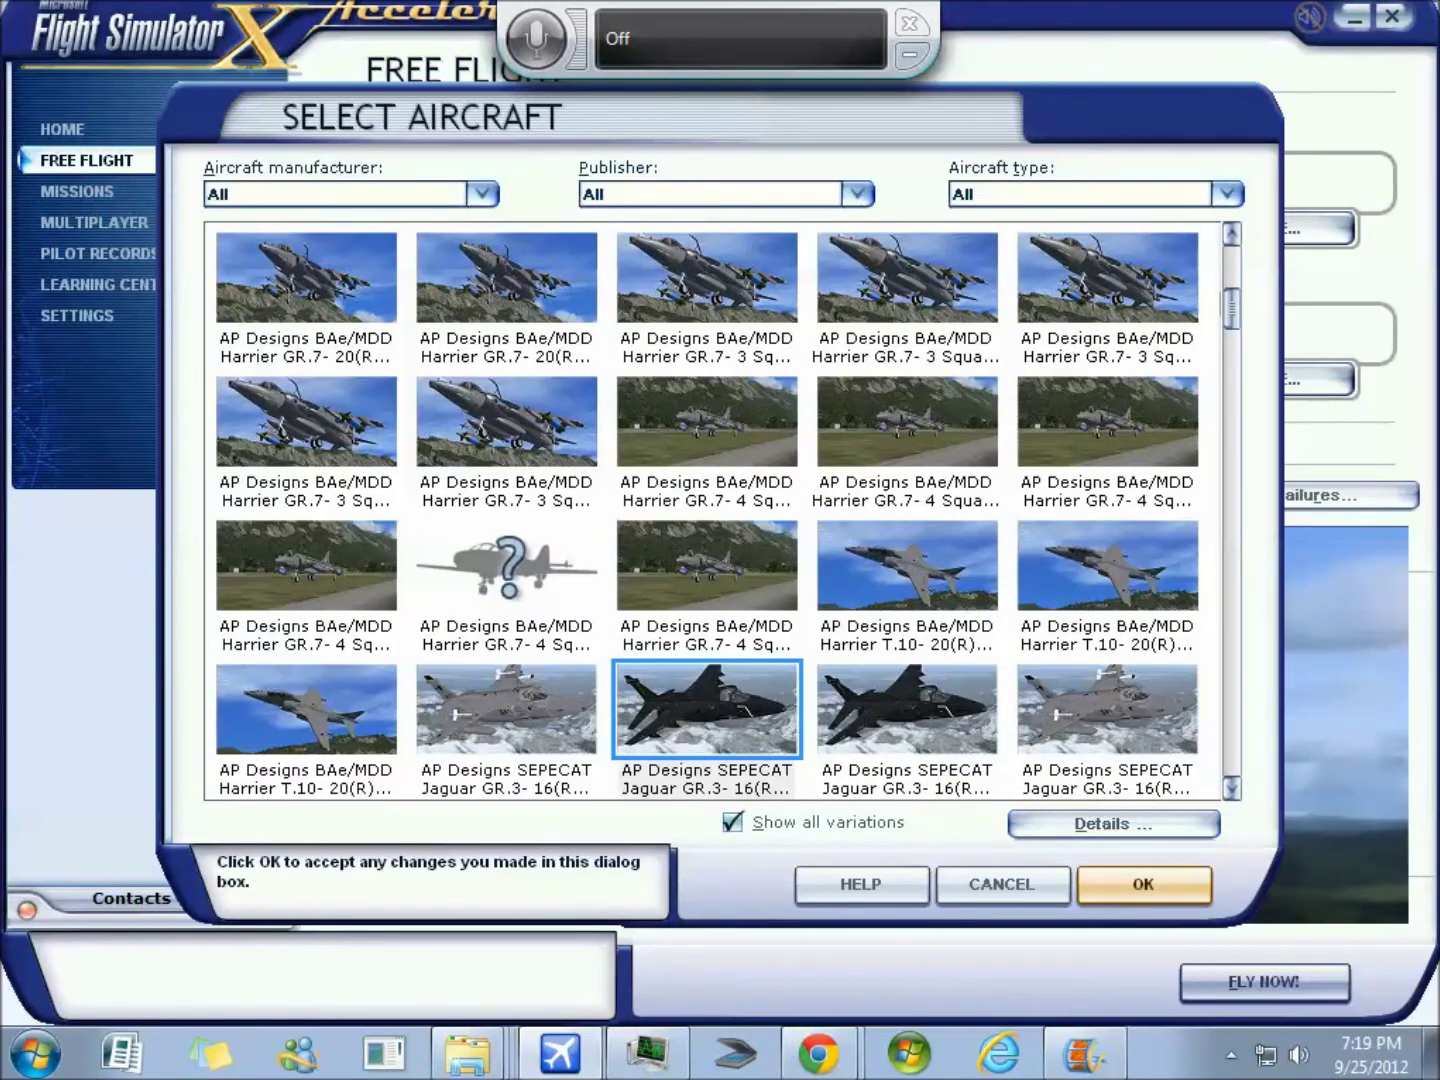
left_click(1143, 884)
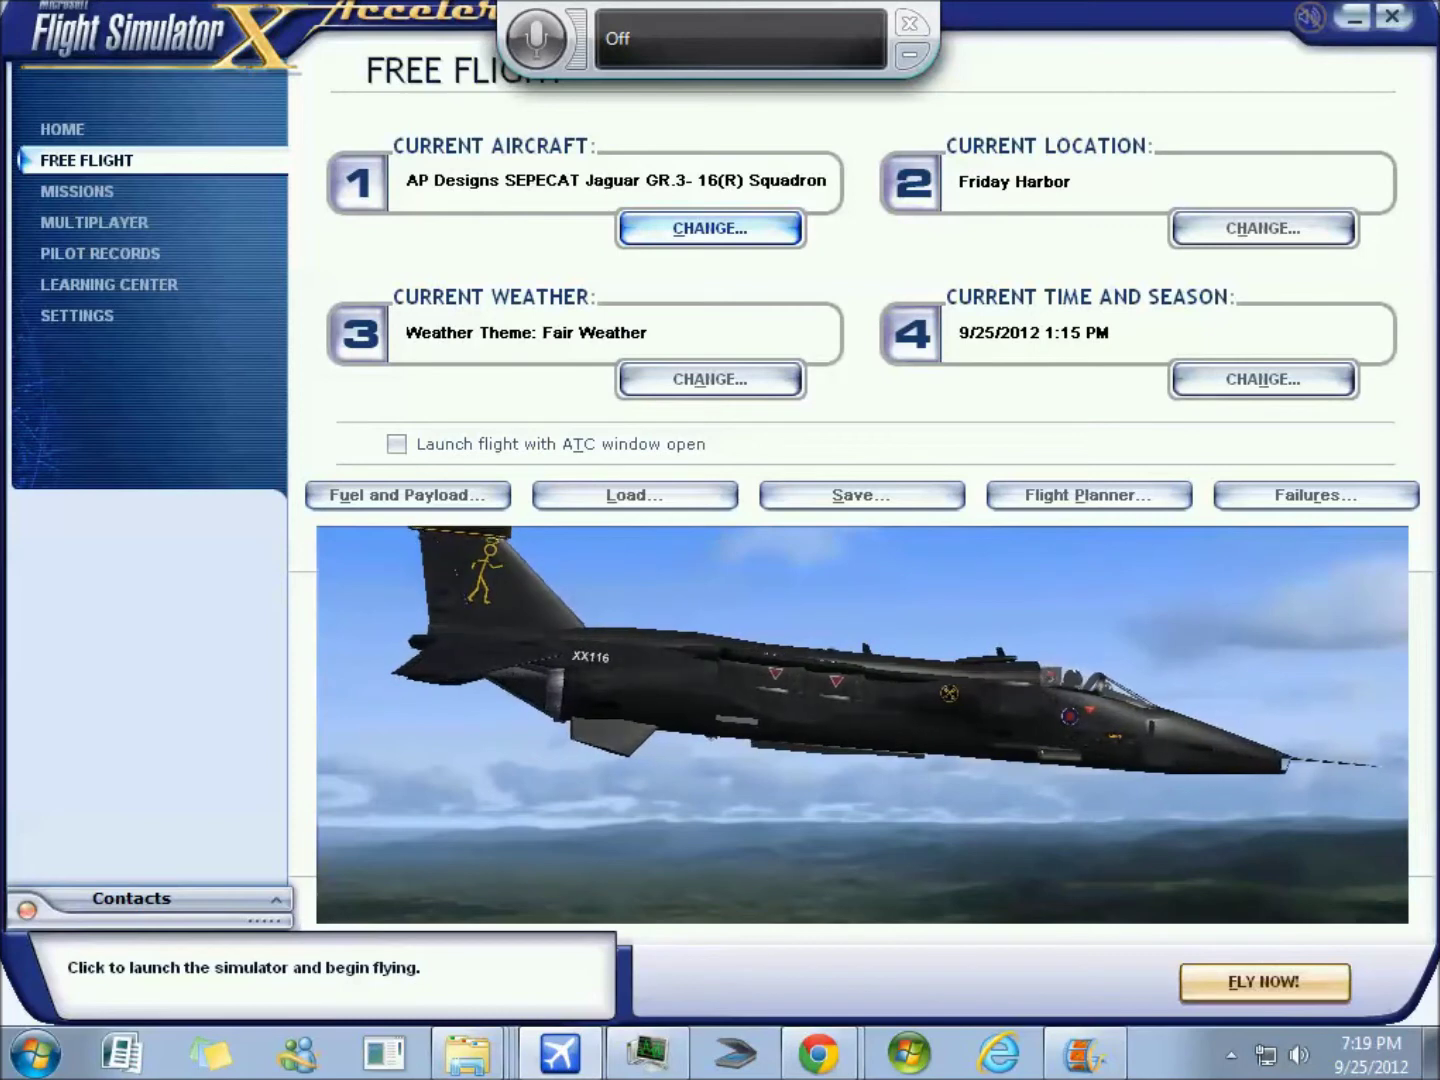
Step: Switch to the SimObjects folder window with Alt+Tab
key("alt+Tab")
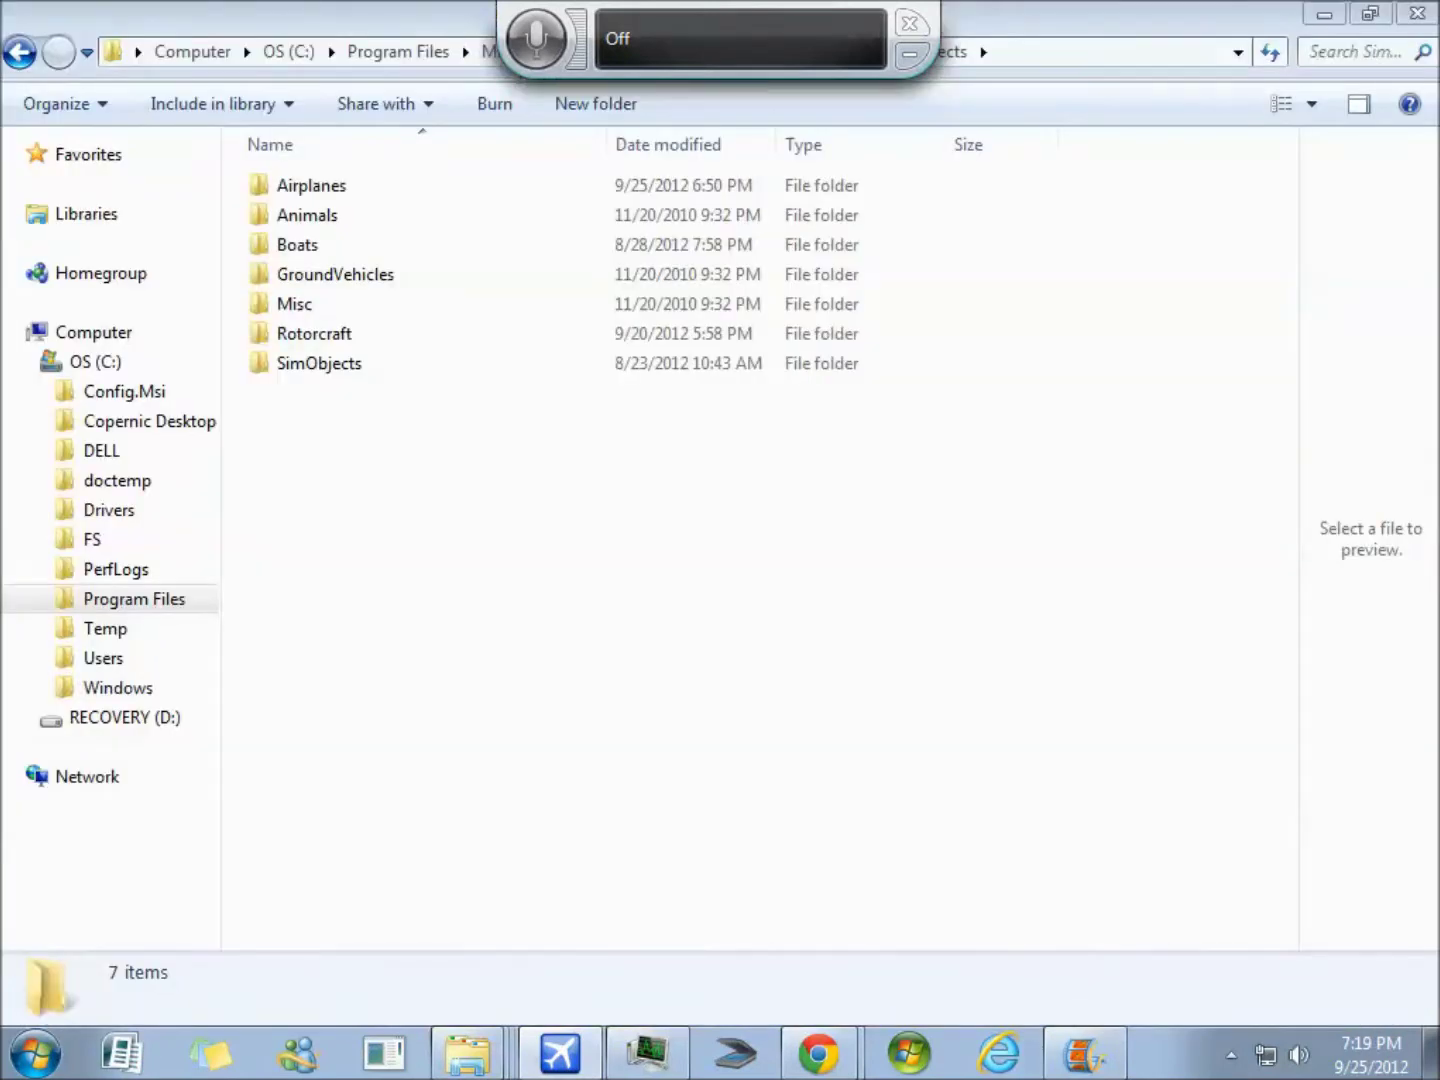